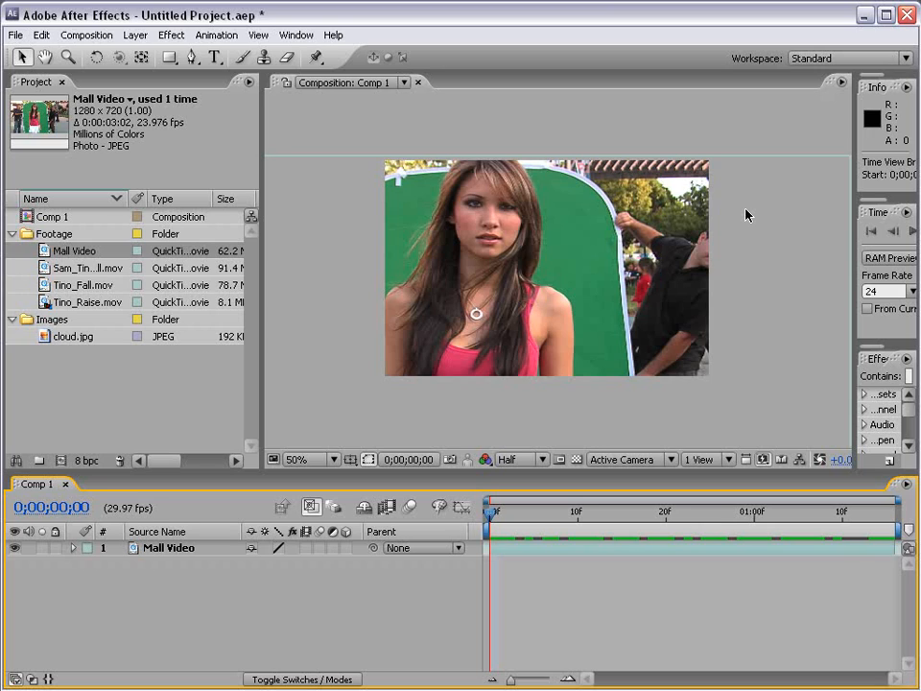
# - Reset the Standard workspace to its default layout
pyautogui.click(741, 111)
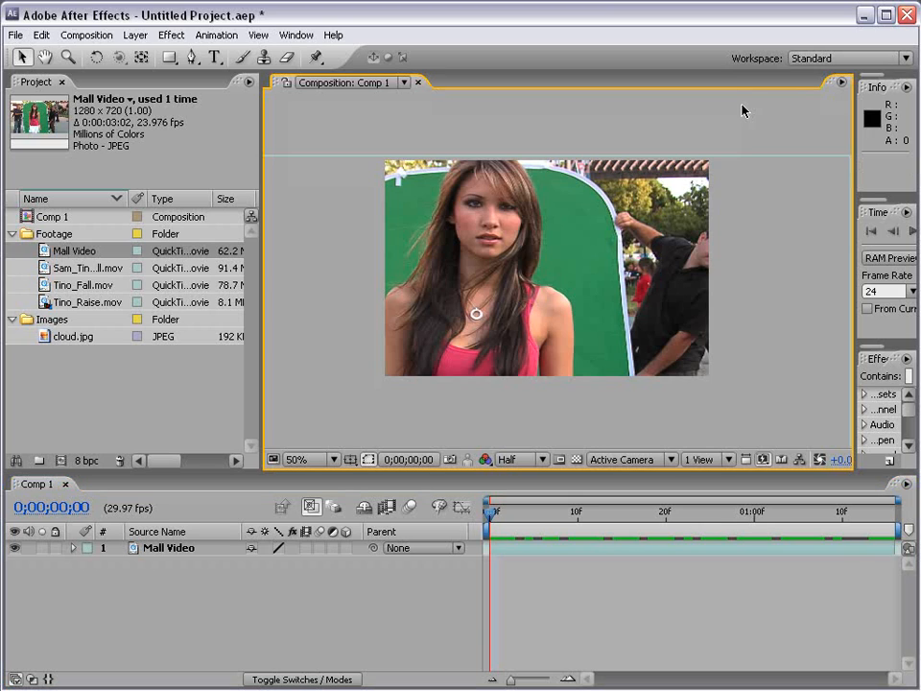
pyautogui.click(835, 58)
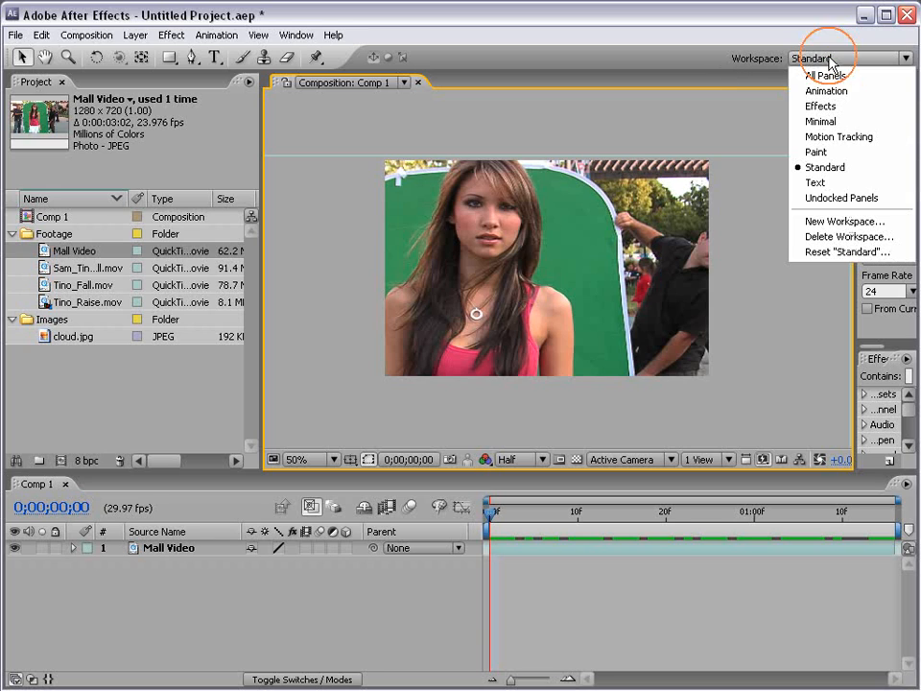
pyautogui.click(838, 253)
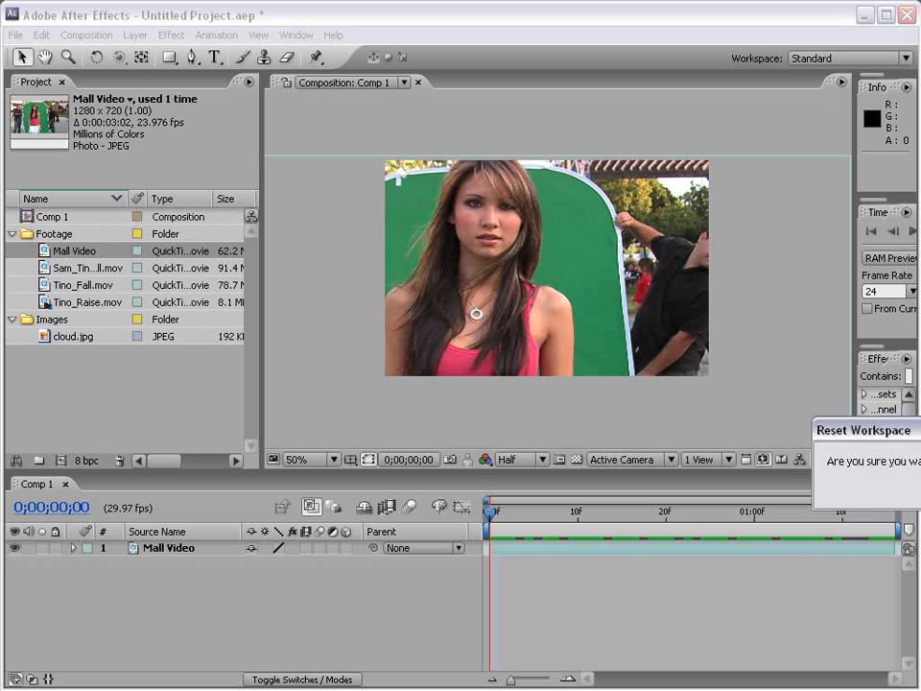
pyautogui.click(488, 406)
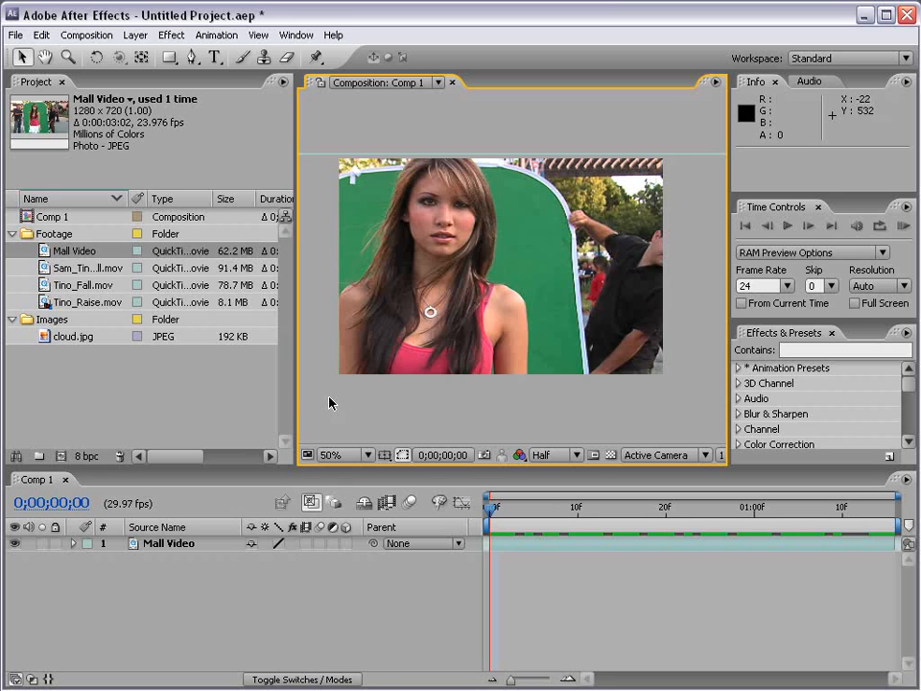
# - Create a new composition from the Mall Video footage so it matches the clip's settings
pyautogui.click(134, 367)
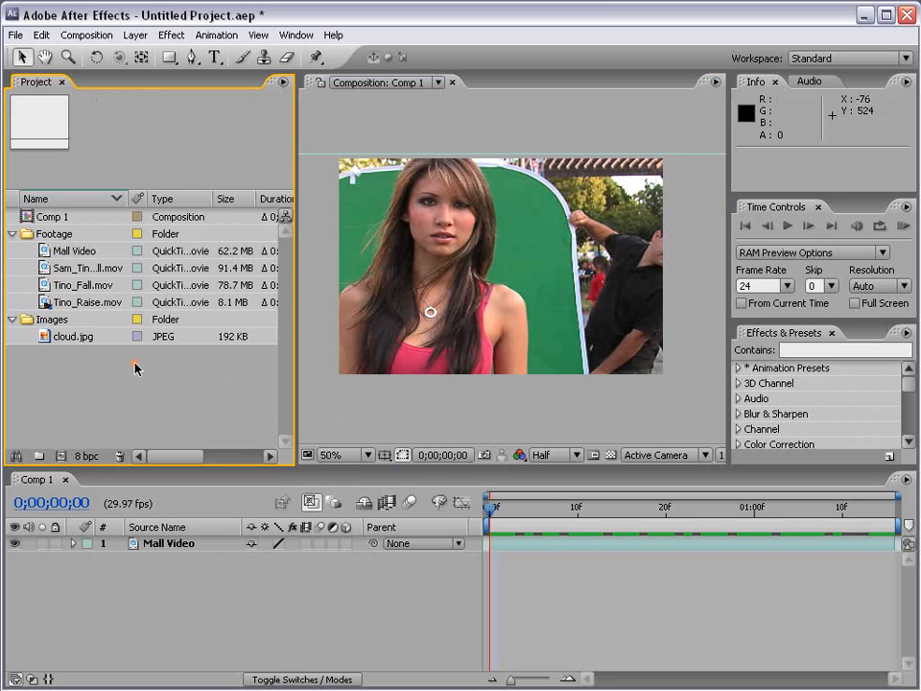
pyautogui.click(75, 251)
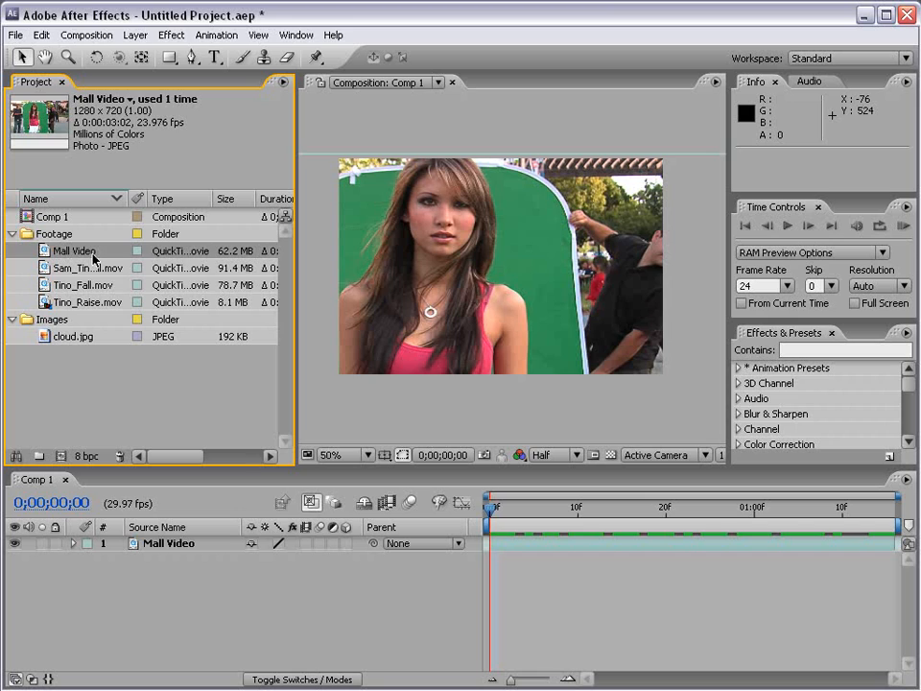
pyautogui.moveTo(79, 254); pyautogui.dragTo(62, 462)
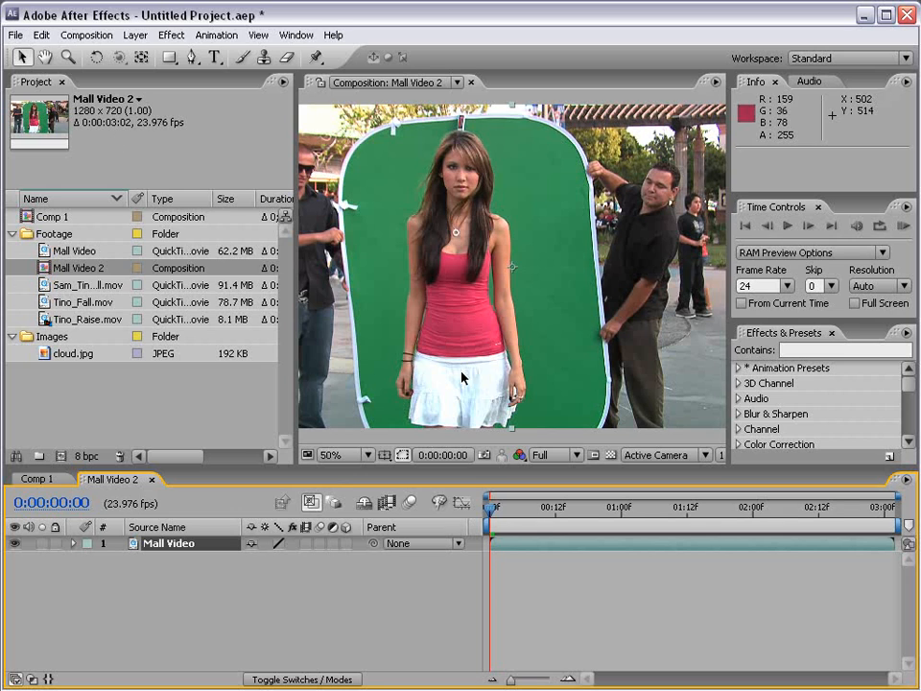
pyautogui.press(',')
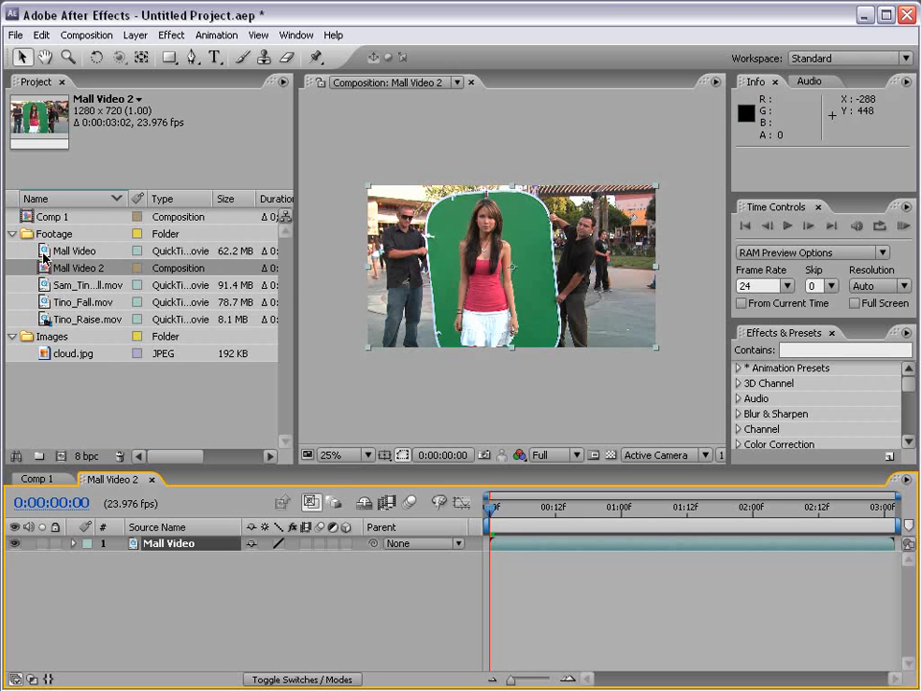
pyautogui.moveTo(852, 506); pyautogui.dragTo(480, 544)
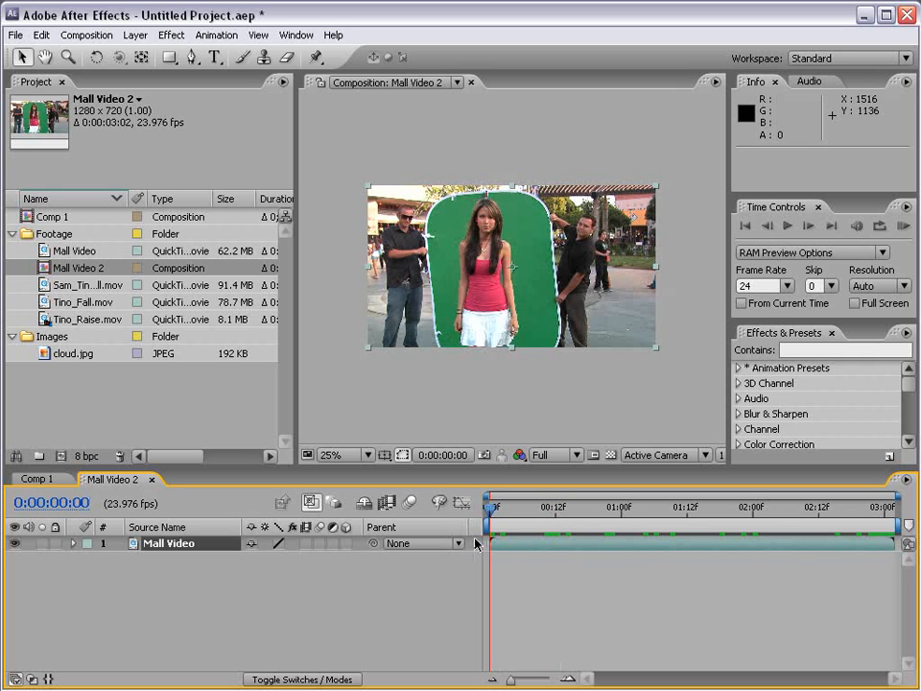
pyautogui.click(86, 35)
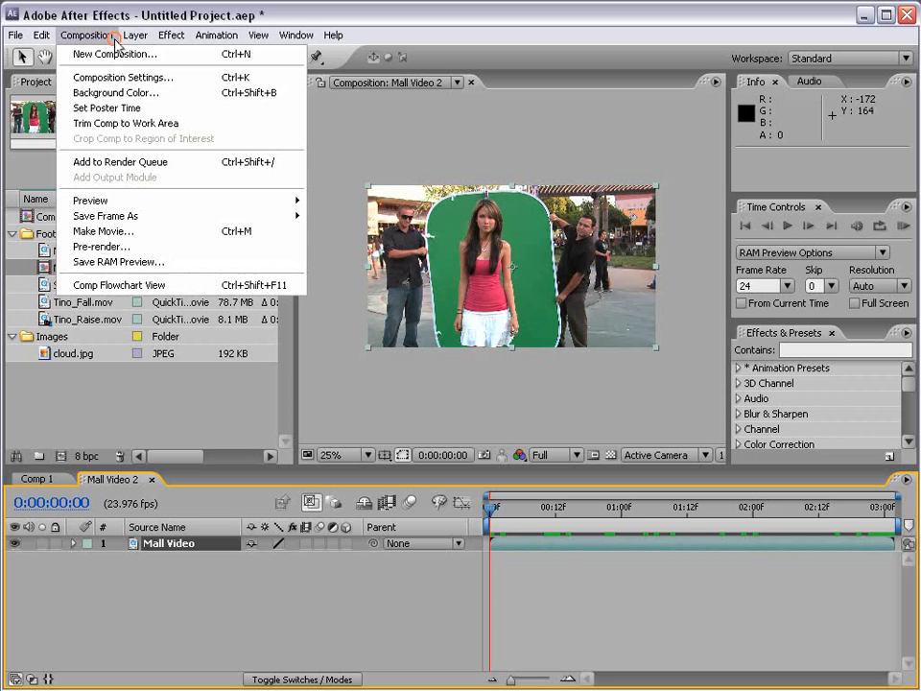
pyautogui.click(112, 17)
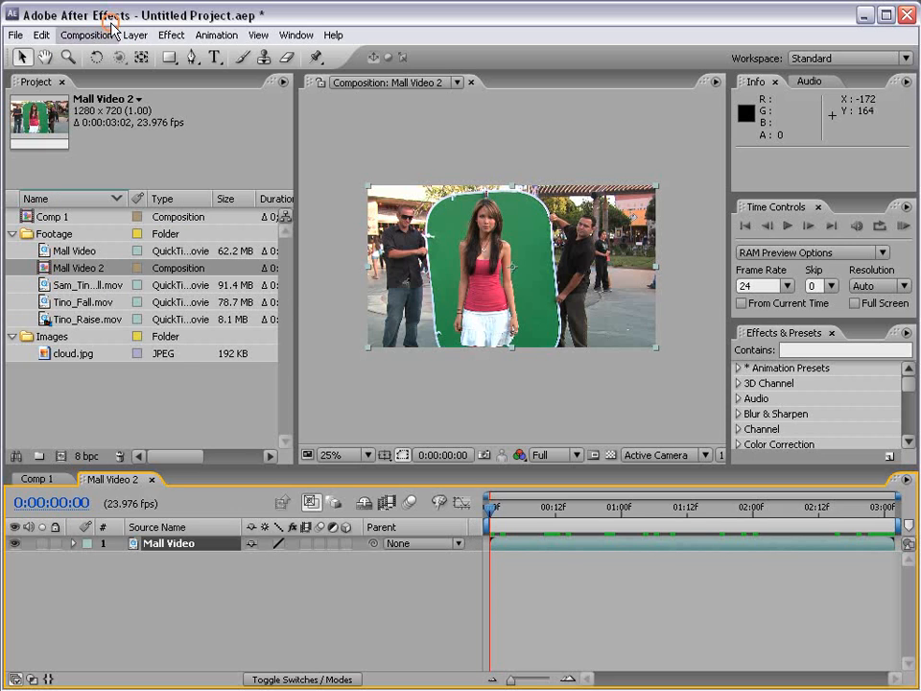
pyautogui.click(570, 634)
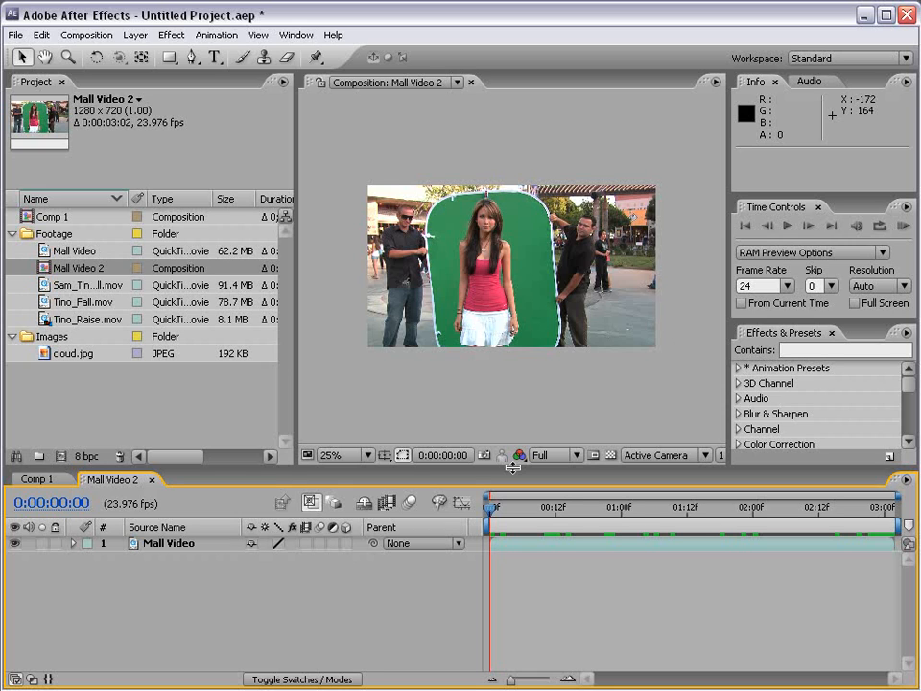
# - Apply Fast Blur to the Mall Video layer with Blurriness 53 and Repeat Edge Pixels enabled
pyautogui.press('.')
pyautogui.click(160, 544)
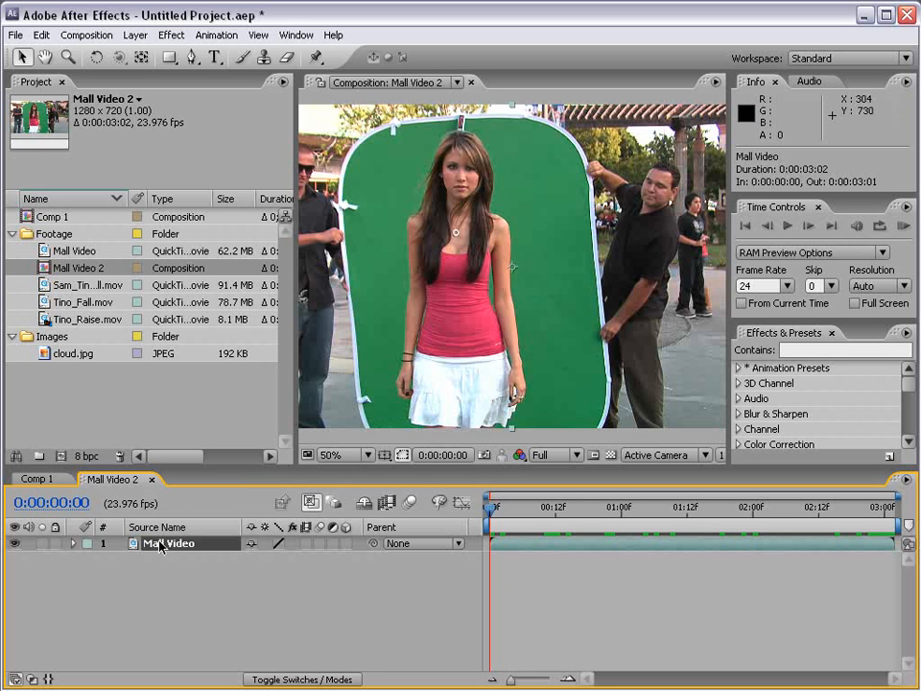
pyautogui.click(171, 34)
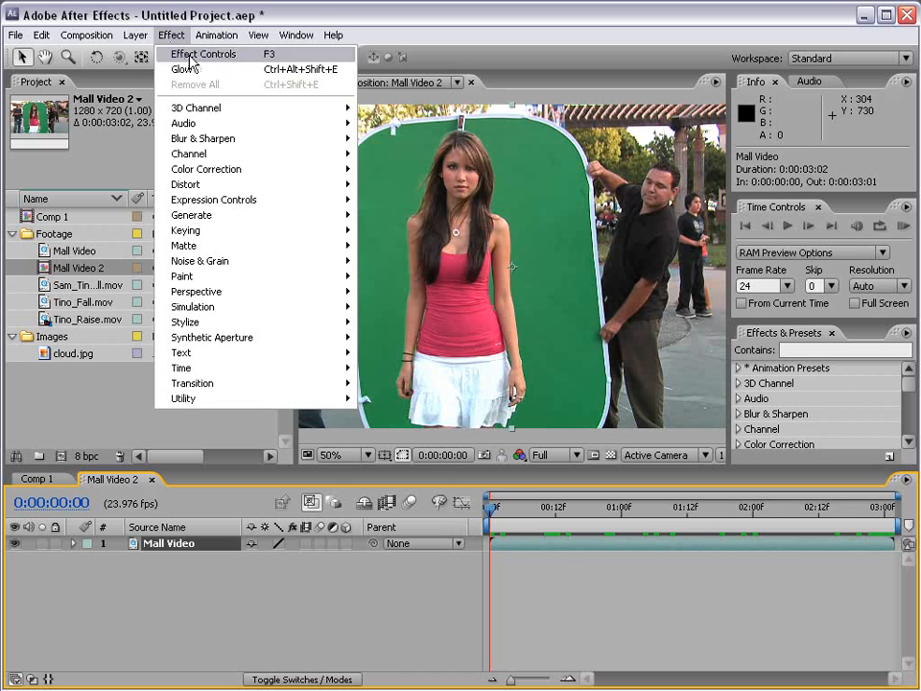
pyautogui.moveTo(201, 139)
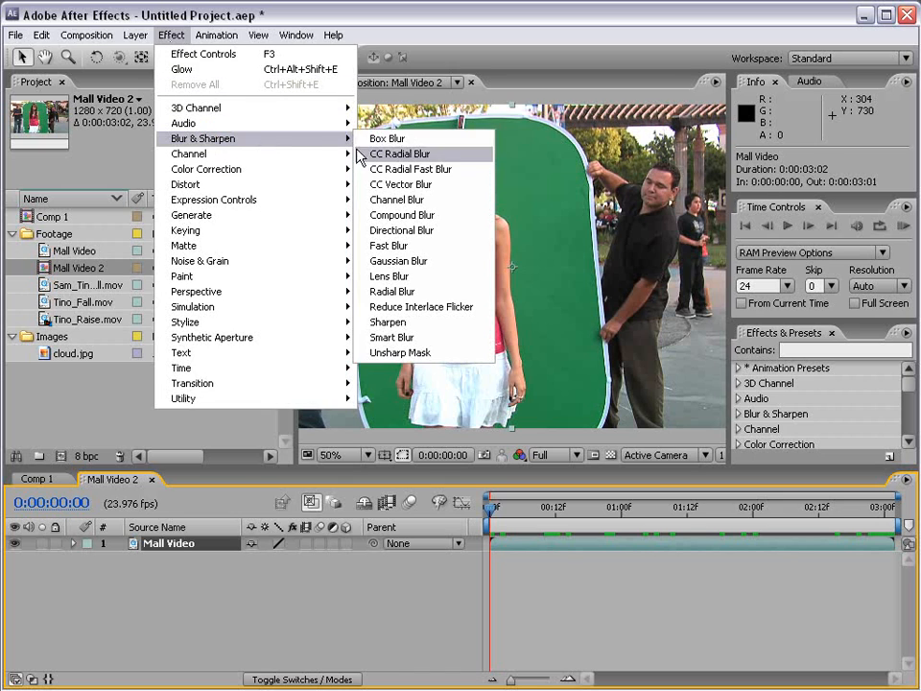
pyautogui.click(437, 246)
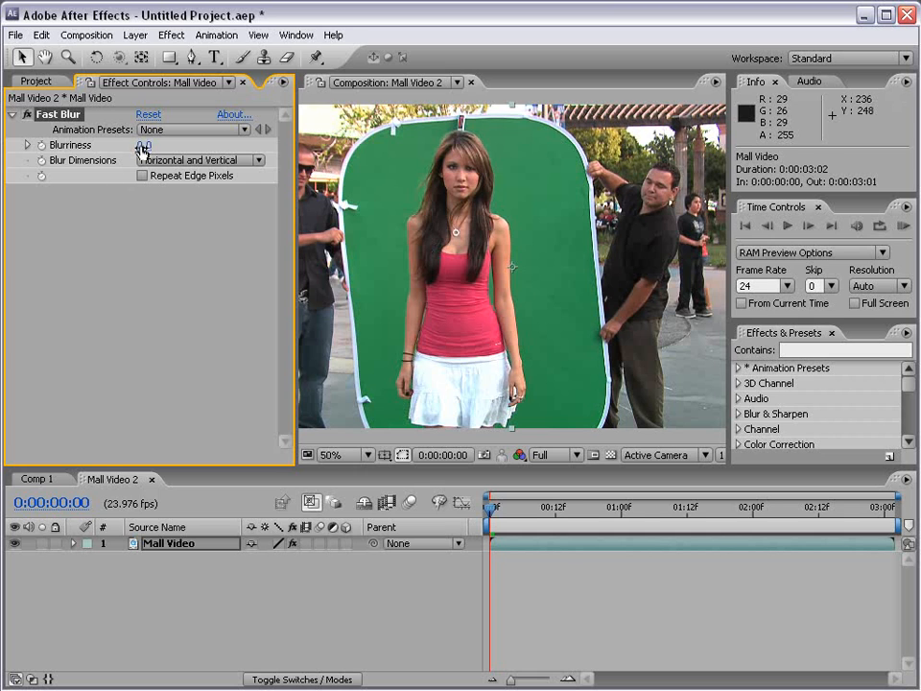
pyautogui.moveTo(142, 146); pyautogui.dragTo(187, 150)
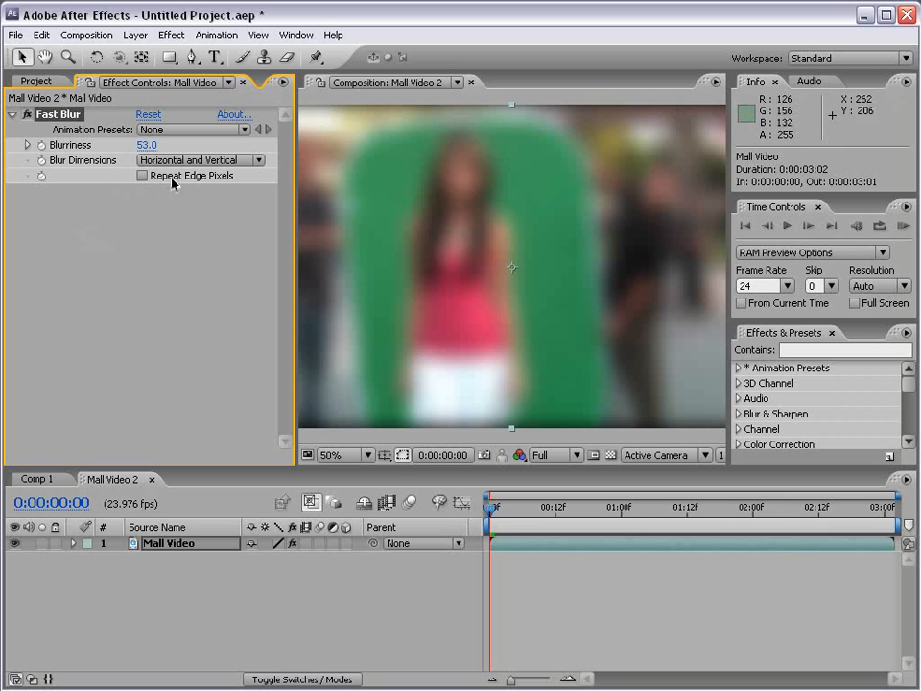
pyautogui.click(143, 177)
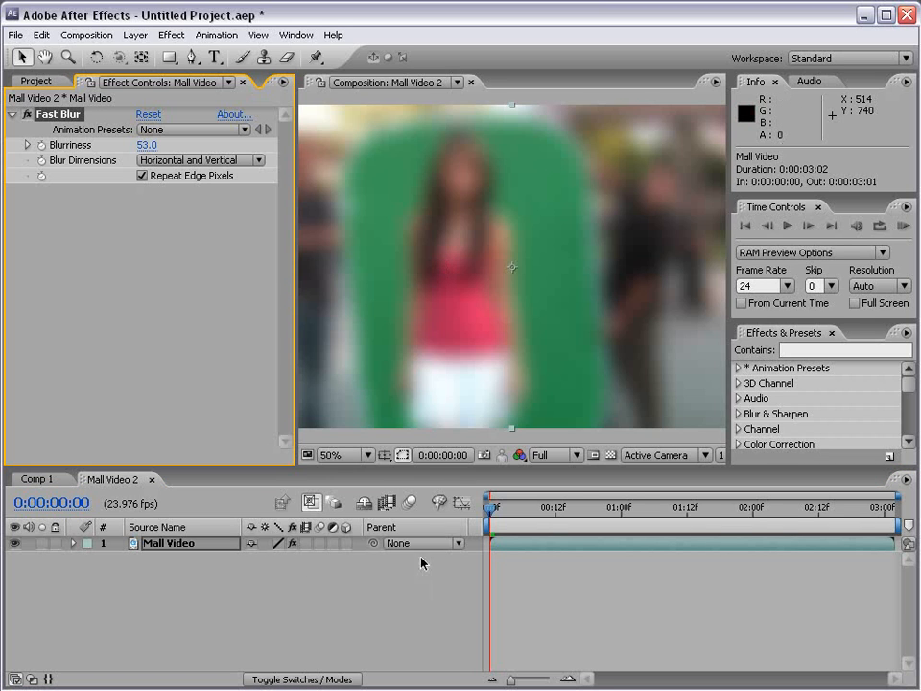
# - Add a Curves effect to the Mall Video layer and bend the RGB curve into a steep S-shape for more contrast
pyautogui.press(',')
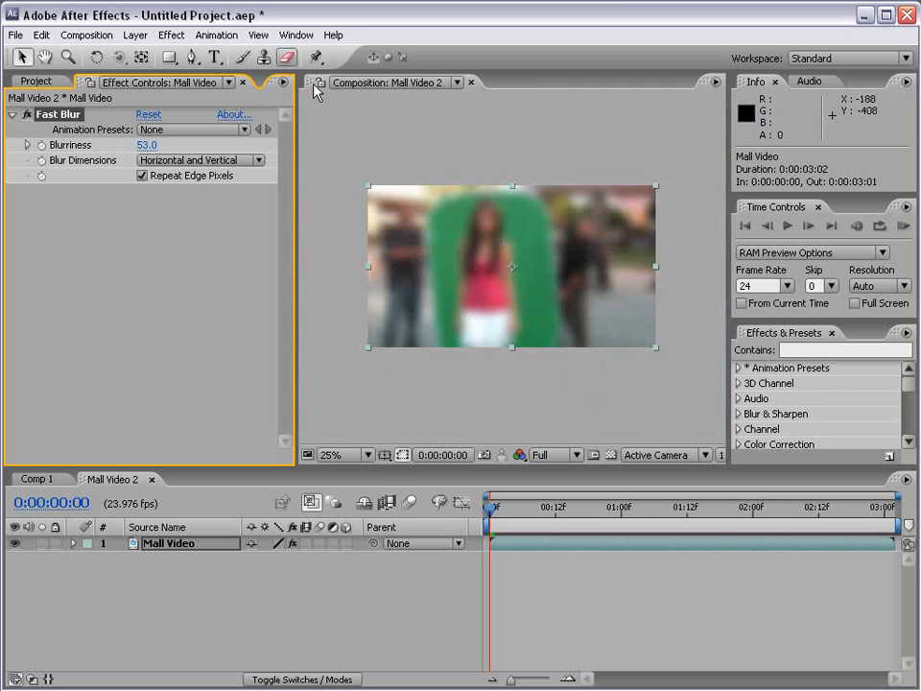
pyautogui.click(170, 35)
pyautogui.moveTo(203, 170)
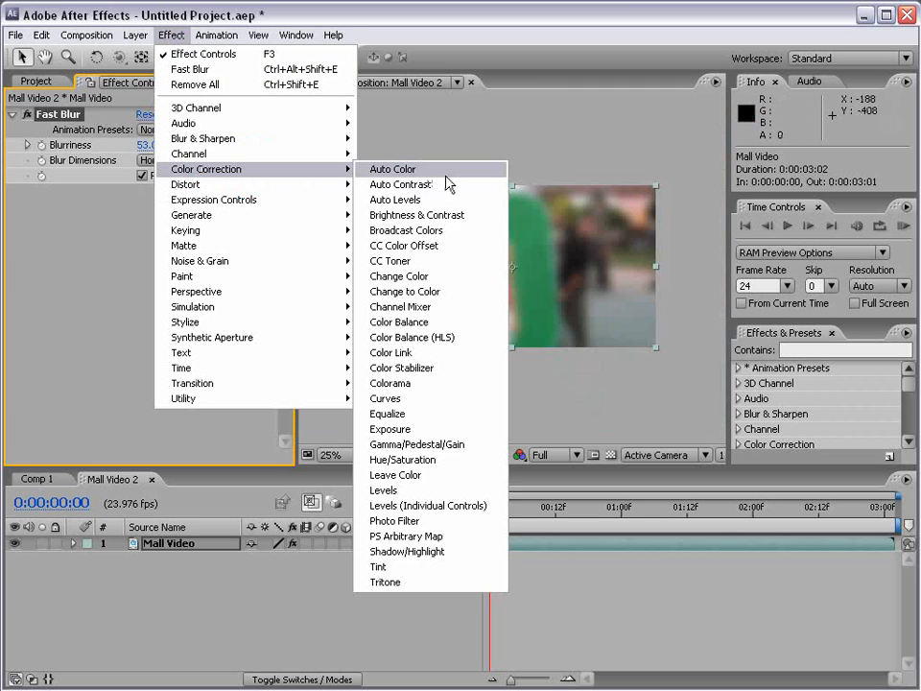
pyautogui.click(414, 398)
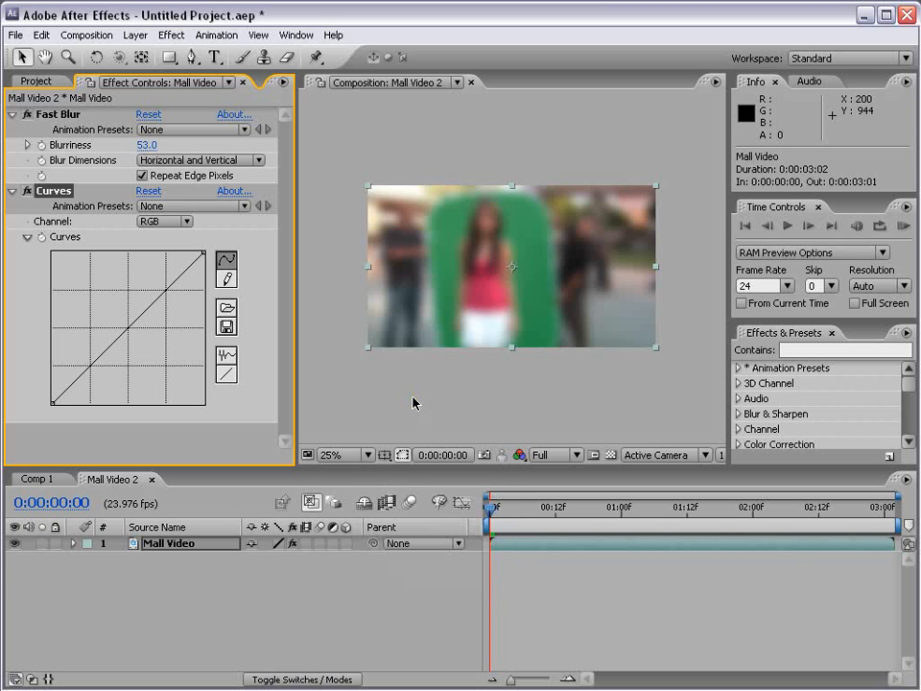
pyautogui.moveTo(138, 317); pyautogui.dragTo(133, 280)
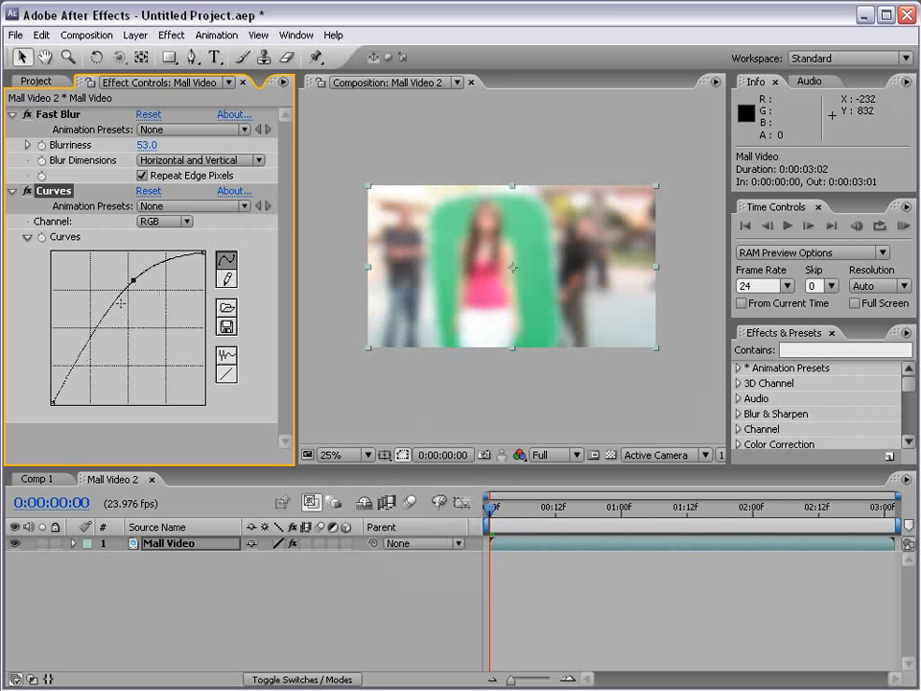
pyautogui.moveTo(96, 335); pyautogui.dragTo(103, 364)
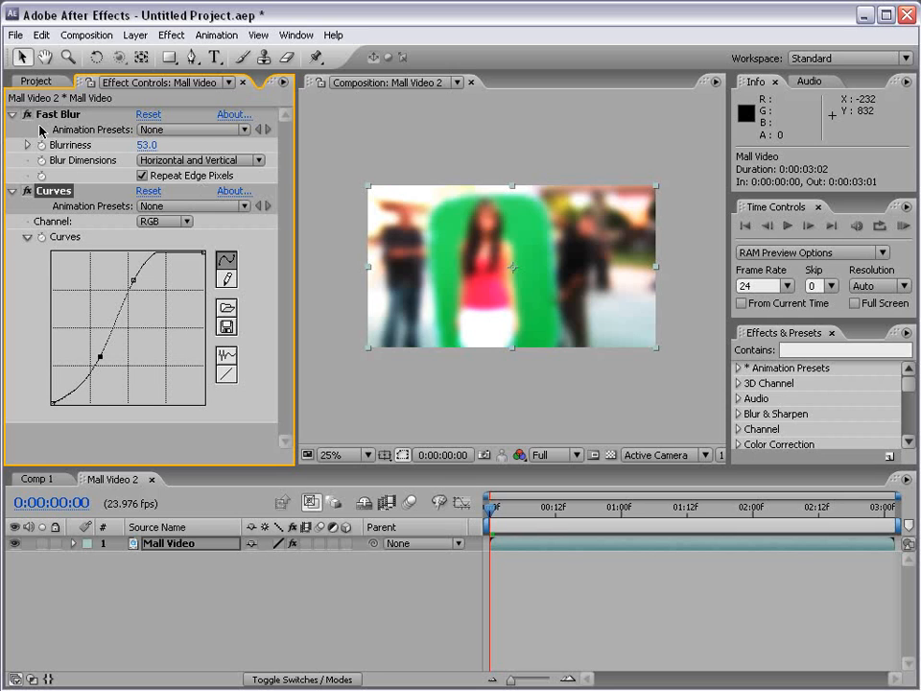
# - Move Fast Blur below Curves in the layer's effect order and collapse both effects
pyautogui.click(12, 114)
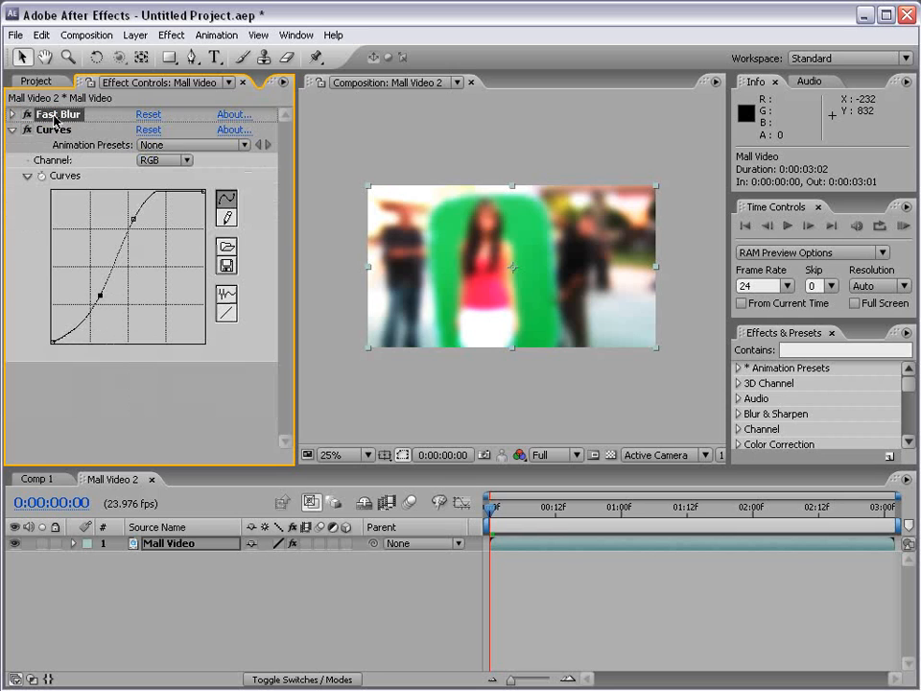
pyautogui.moveTo(55, 120); pyautogui.dragTo(63, 357)
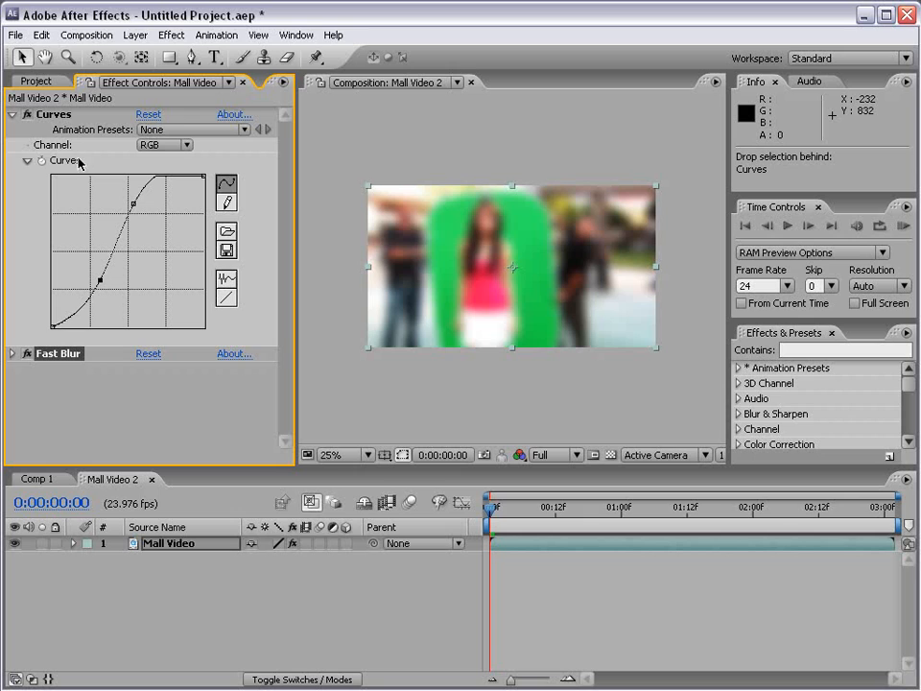
pyautogui.click(12, 114)
pyautogui.moveTo(53, 114)
pyautogui.mouseDown()
pyautogui.moveTo(67, 137)
pyautogui.moveTo(54, 138)
pyautogui.mouseUp()
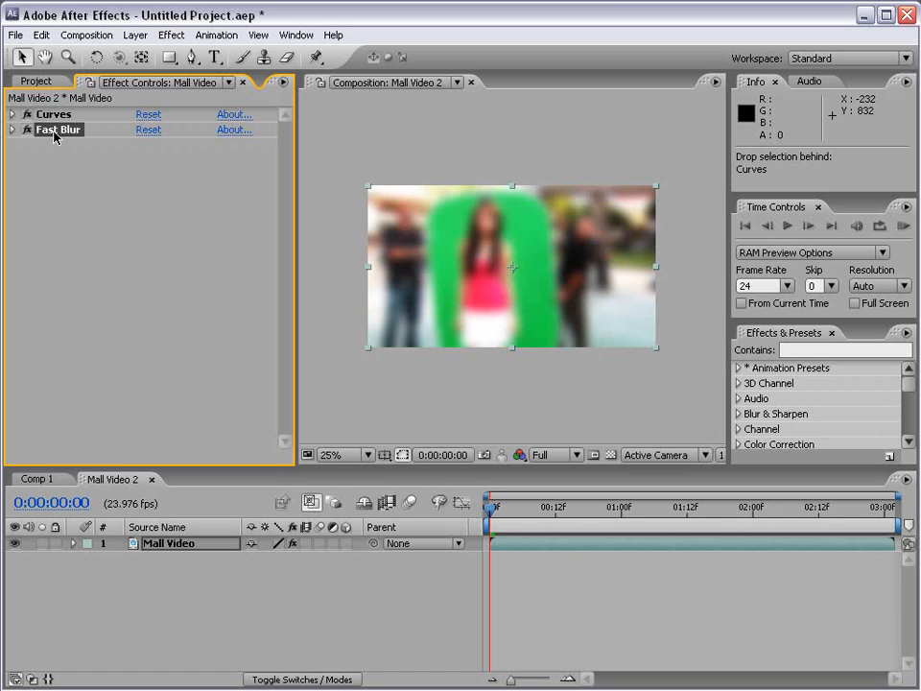
pyautogui.moveTo(60, 132); pyautogui.dragTo(82, 135)
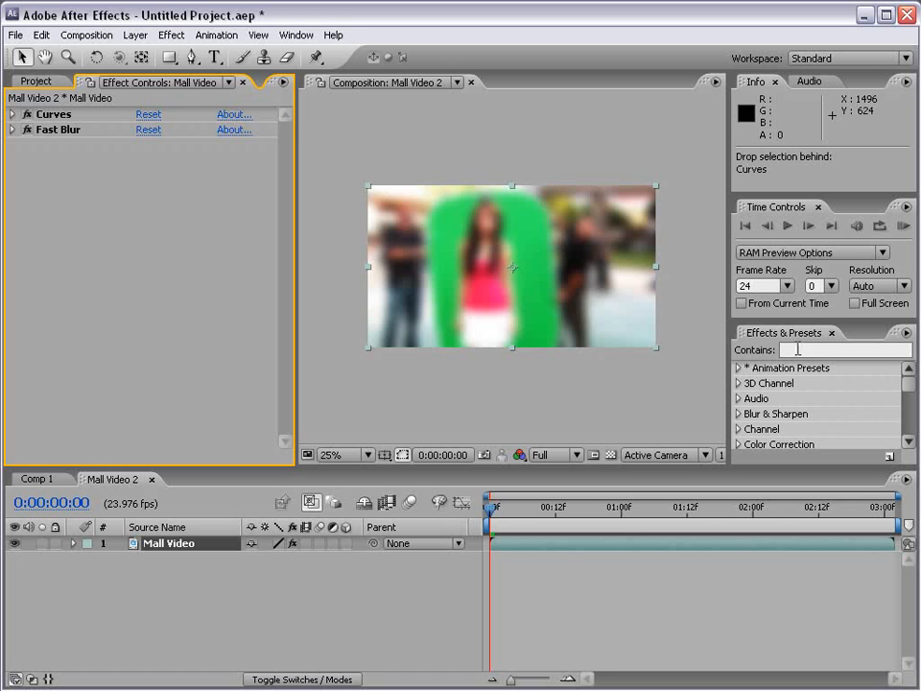
# - Enlarge the effects library, search it for "glow" and apply the Glow effect to the Mall Video layer
pyautogui.moveTo(785, 320); pyautogui.dragTo(750, 278)
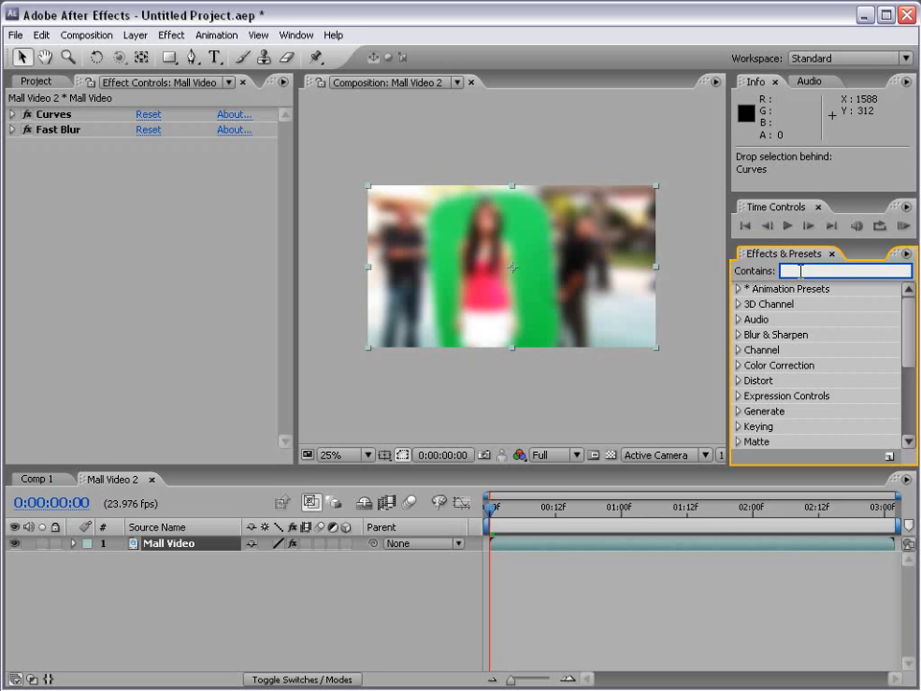
pyautogui.write('glow')
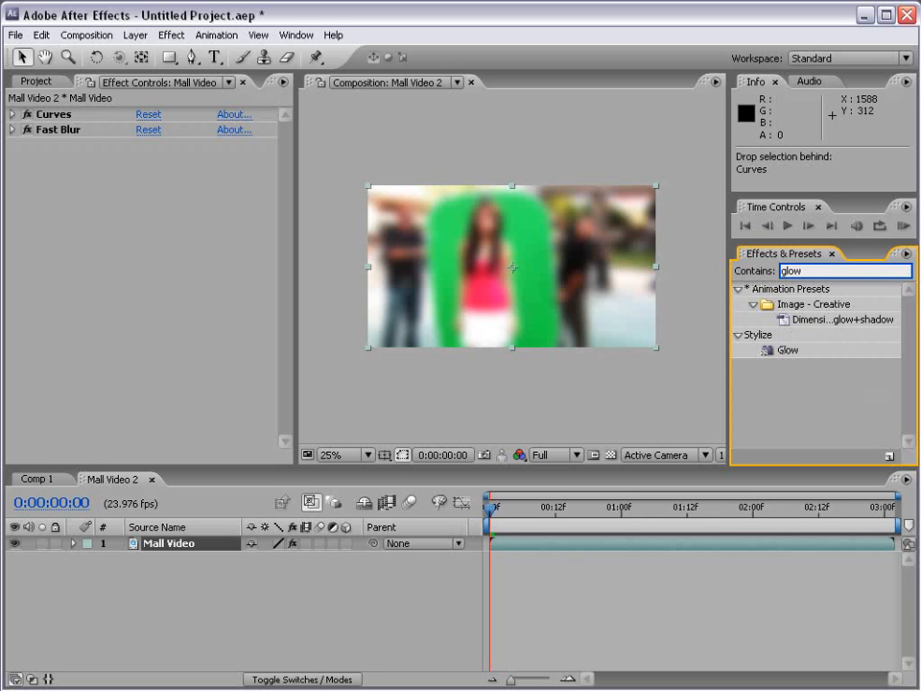
pyautogui.click(767, 352)
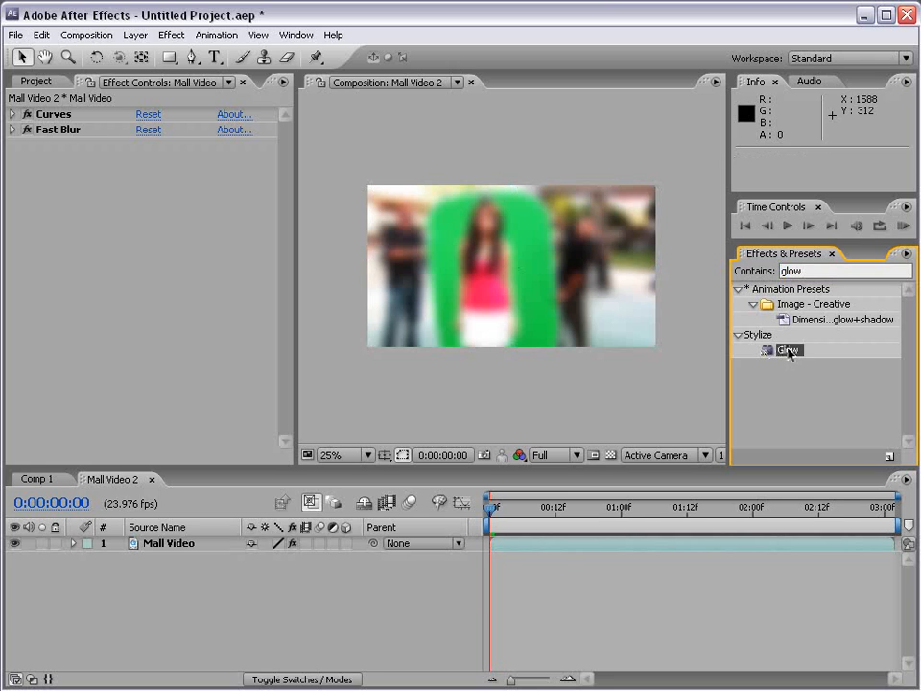
pyautogui.moveTo(794, 353); pyautogui.dragTo(653, 309)
pyautogui.moveTo(477, 289); pyautogui.dragTo(526, 549)
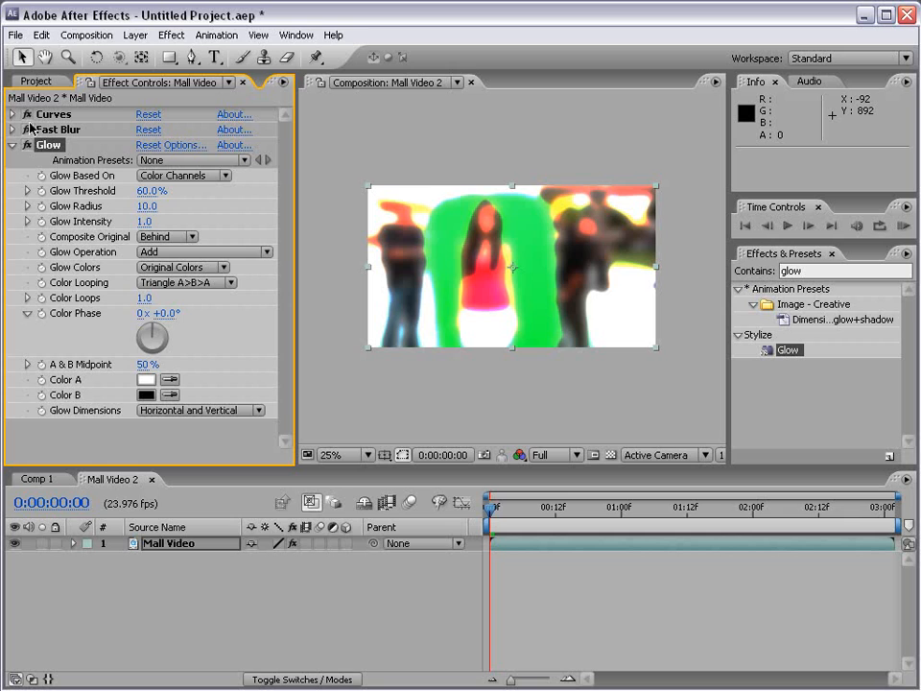
# - Set the Glow Radius to 181 and turn off the Curves and Fast Blur effects
pyautogui.moveTo(144, 205); pyautogui.dragTo(287, 205)
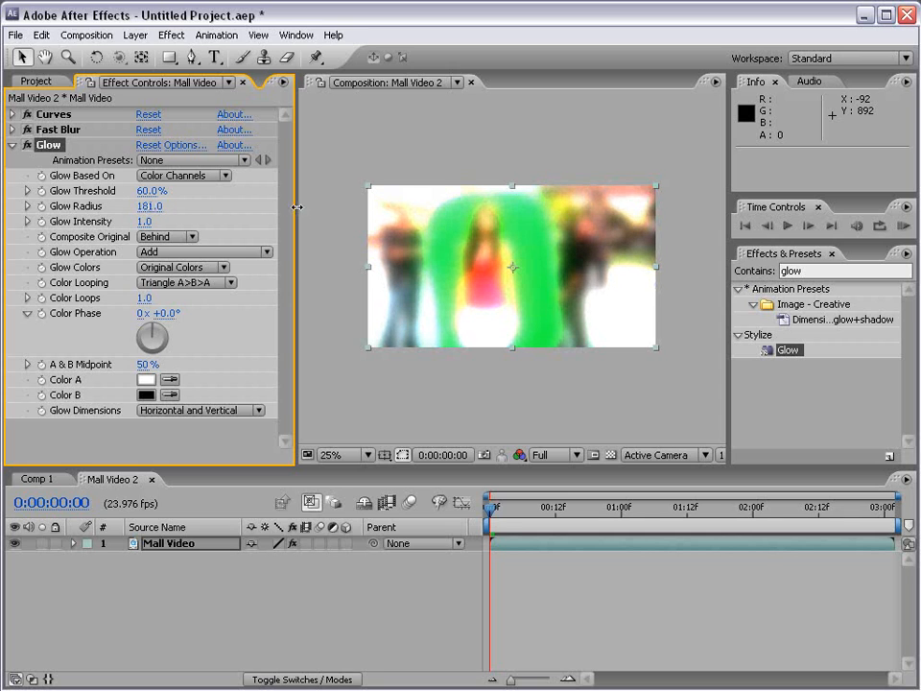
pyautogui.click(27, 130)
pyautogui.press('.')
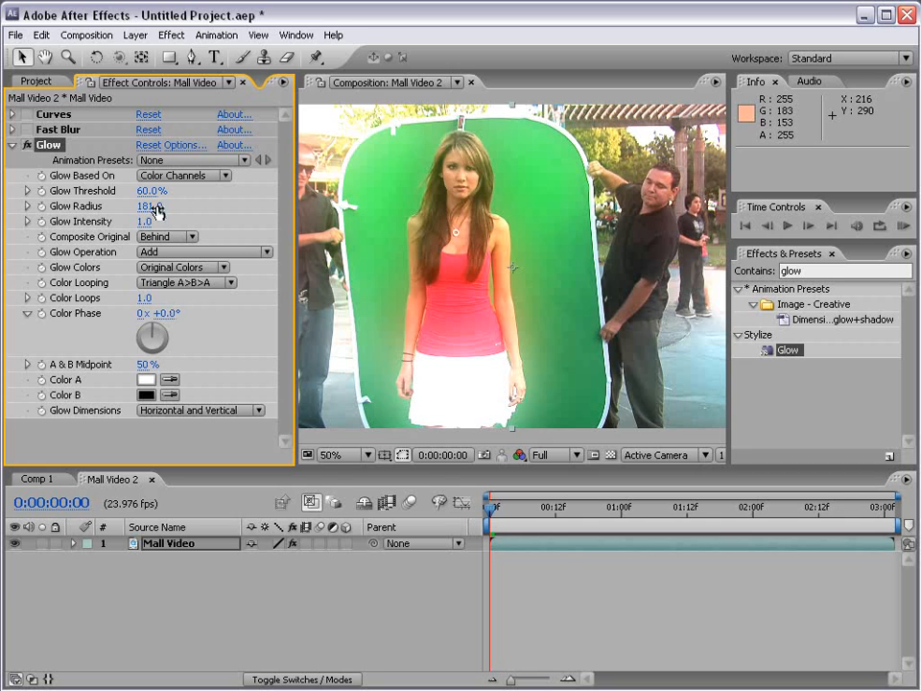
# - Raise the Glow Threshold to 87.1% after undoing a first trial change
pyautogui.moveTo(152, 191); pyautogui.dragTo(143, 191)
pyautogui.hotkey('ctrl', 'z')
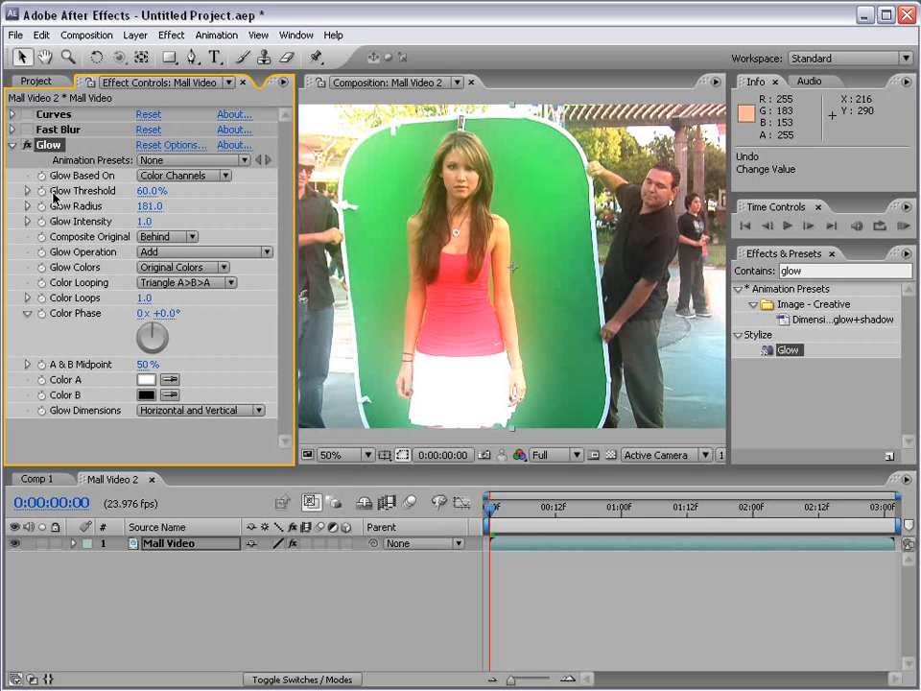
pyautogui.moveTo(150, 191); pyautogui.dragTo(240, 190)
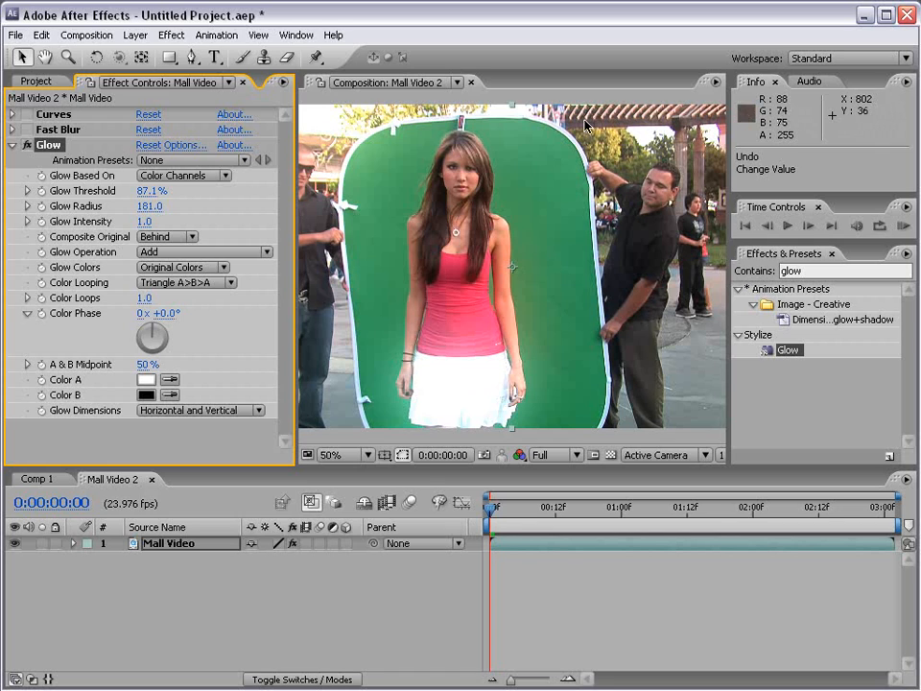
# - Set the Glow Radius to 80 and delete the Glow effect from the layer
pyautogui.moveTo(148, 205); pyautogui.dragTo(62, 215)
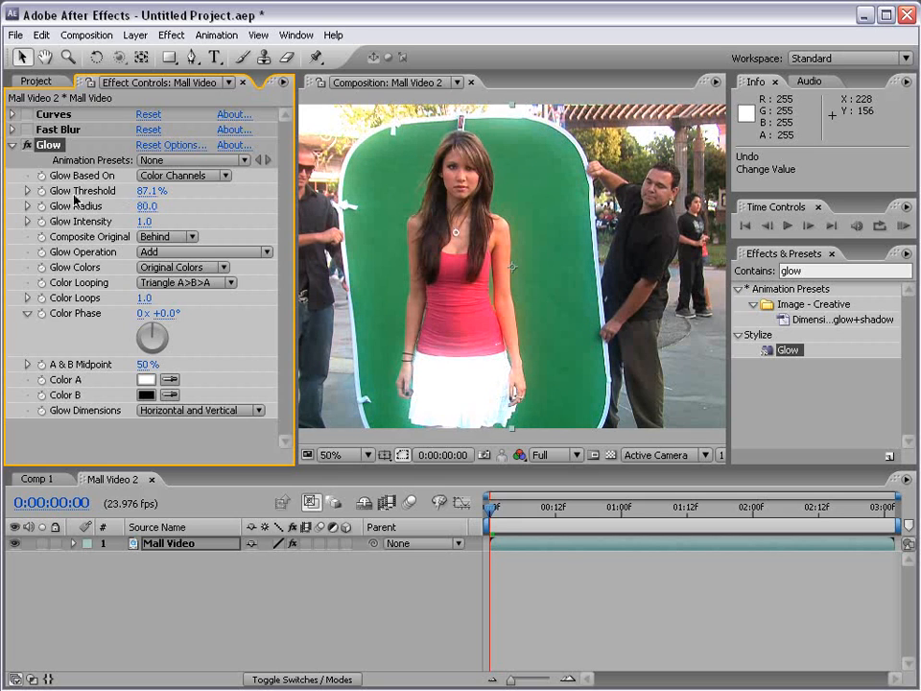
pyautogui.press('Delete')
# - Turn on the Fast Blur effect and duplicate it on the Mall Video layer
pyautogui.click(53, 129)
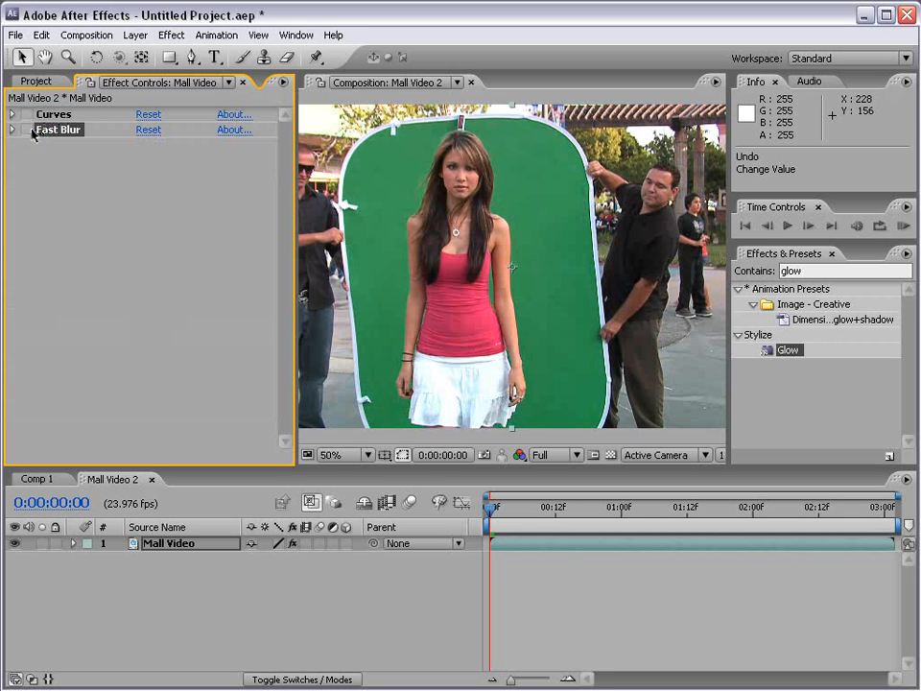
pyautogui.click(26, 130)
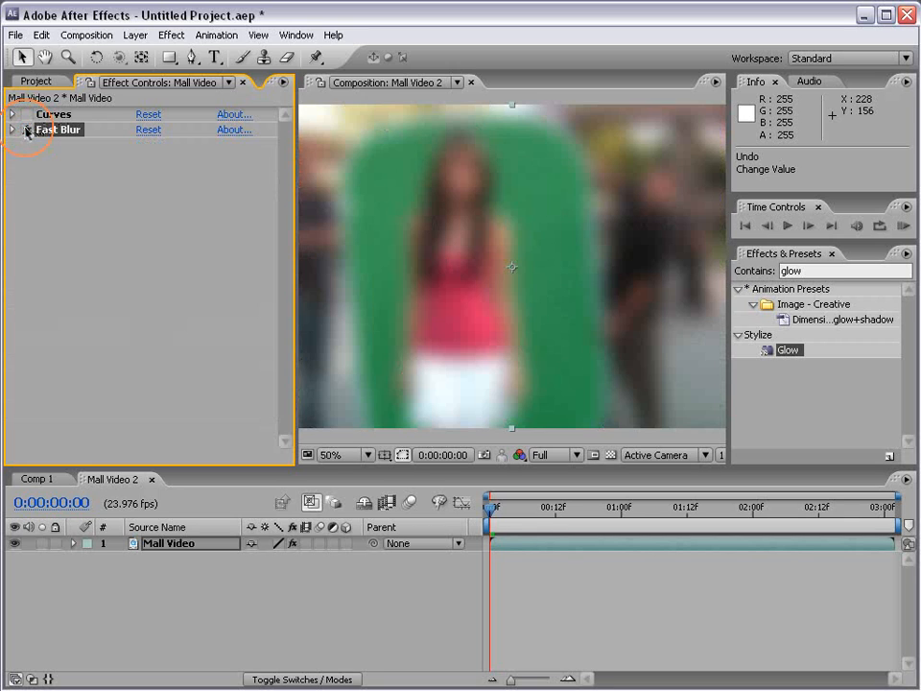
pyautogui.click(41, 35)
pyautogui.click(58, 193)
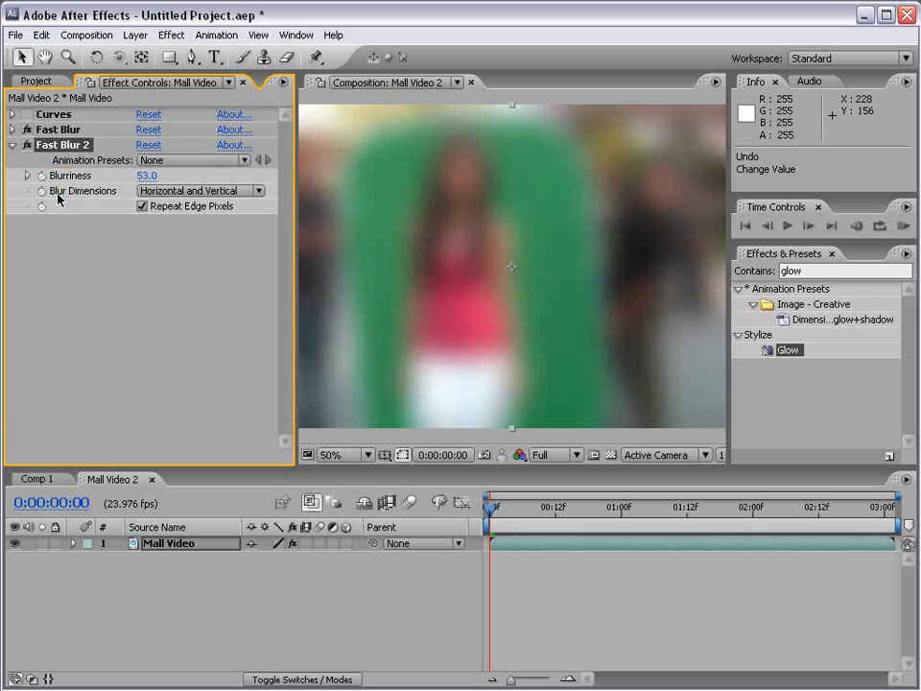
# - Turn off the original Fast Blur, lower the Blurriness of its duplicate, and delete the duplicate
pyautogui.click(53, 130)
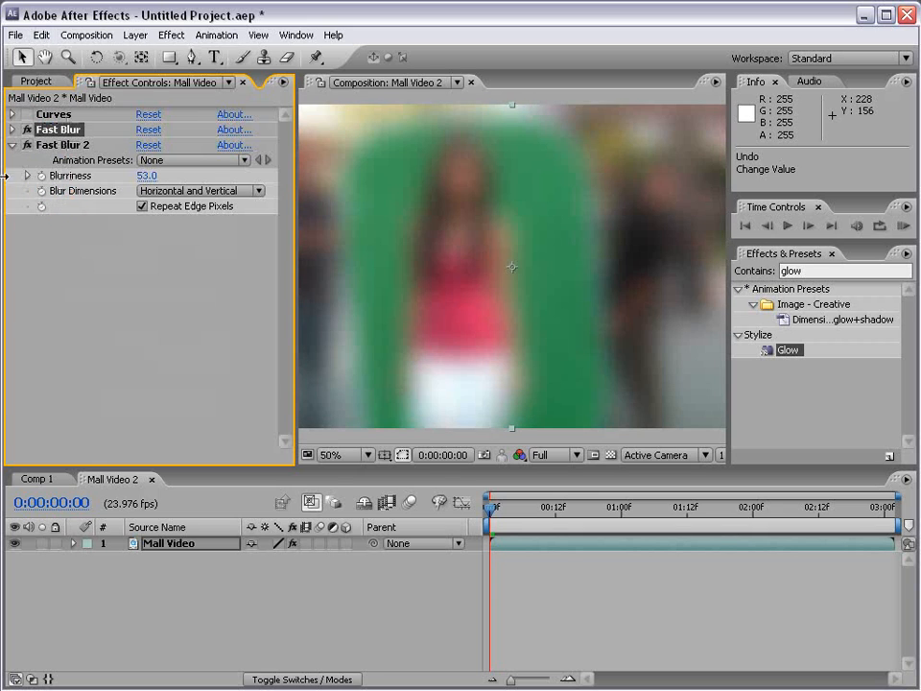
pyautogui.click(27, 129)
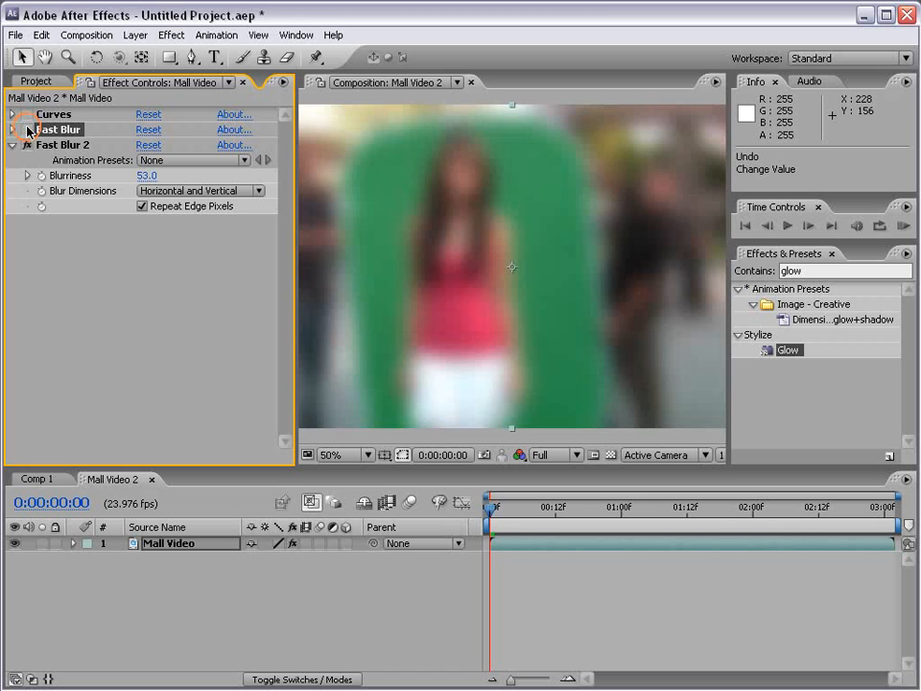
pyautogui.moveTo(144, 176)
pyautogui.mouseDown()
pyautogui.moveTo(83, 178)
pyautogui.moveTo(137, 178)
pyautogui.mouseUp()
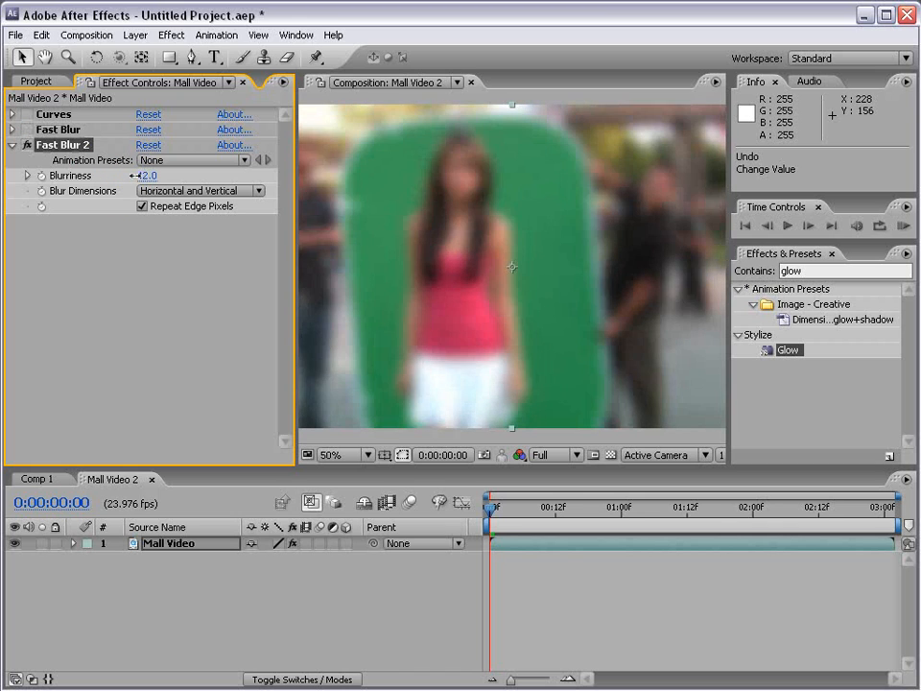
pyautogui.press('Delete')
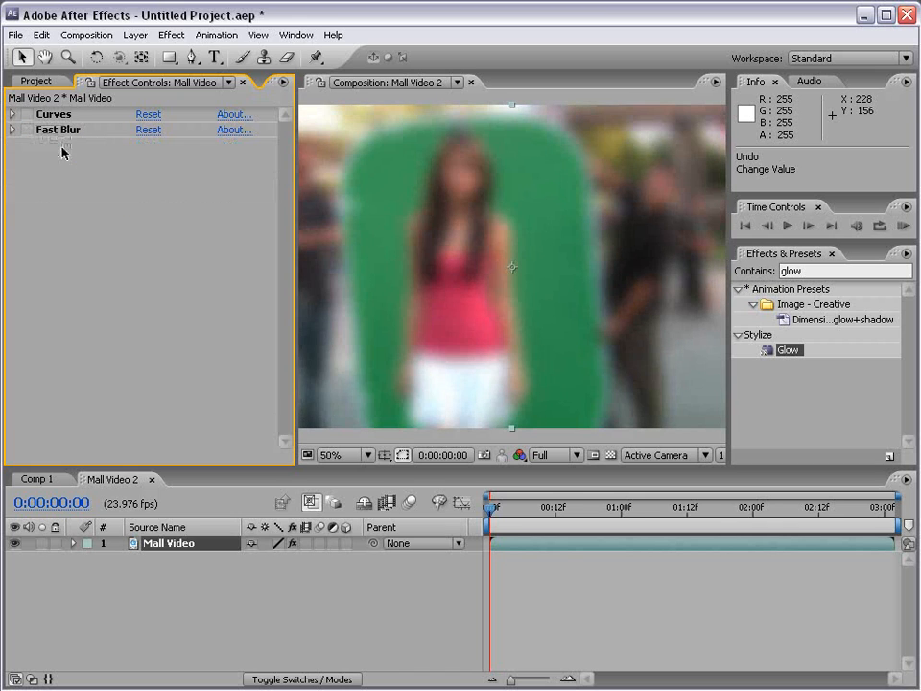
# - Toggle Fast Blur on and off to compare the image, and delete both Curves and Fast Blur
pyautogui.click(27, 130)
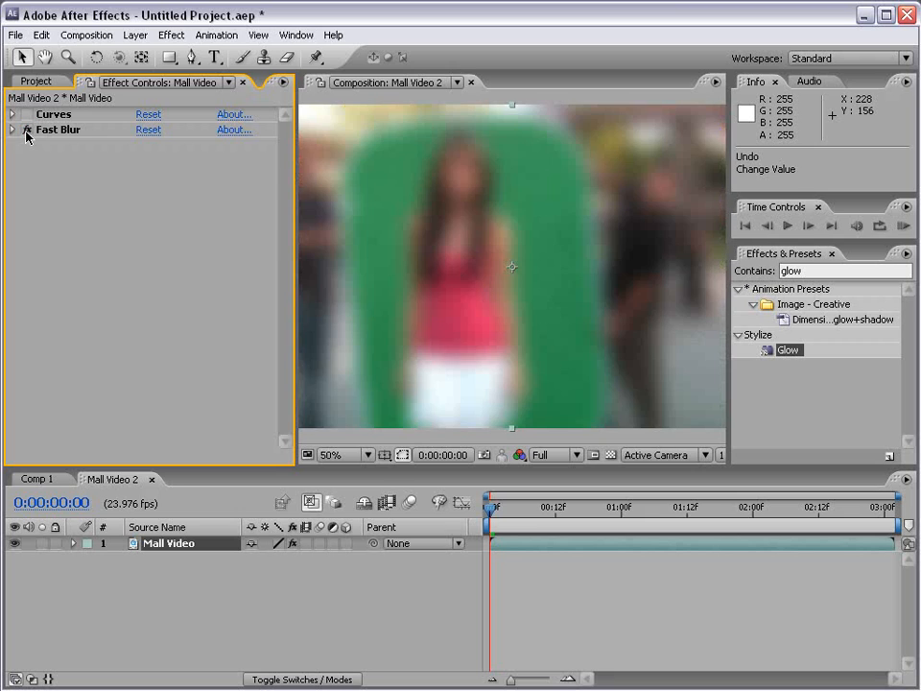
pyautogui.click(27, 131)
pyautogui.click(43, 129)
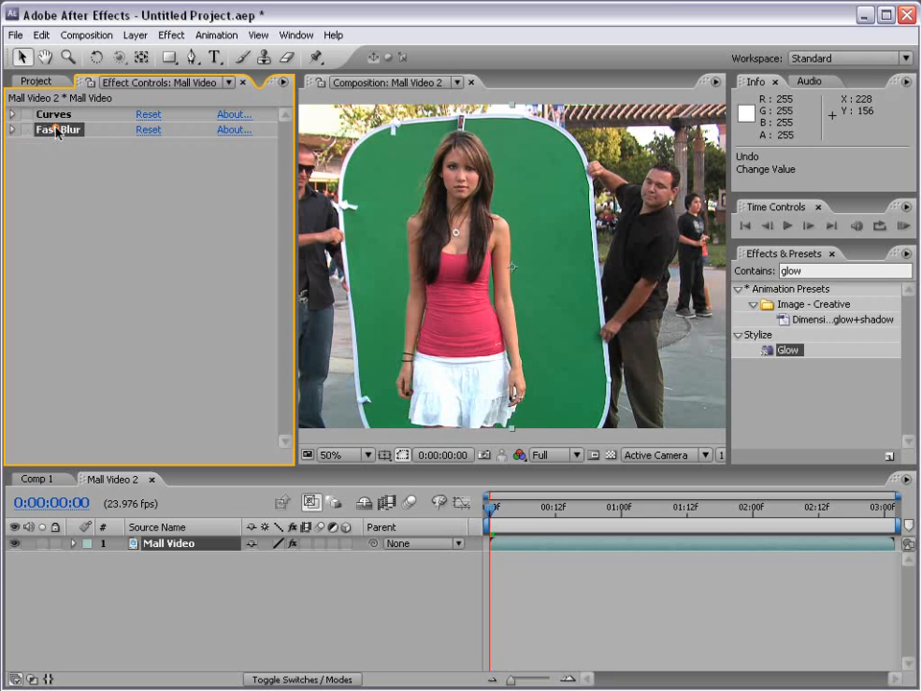
pyautogui.keyDown('shift'); pyautogui.click(55, 115); pyautogui.keyUp('shift')
pyautogui.press('Delete')
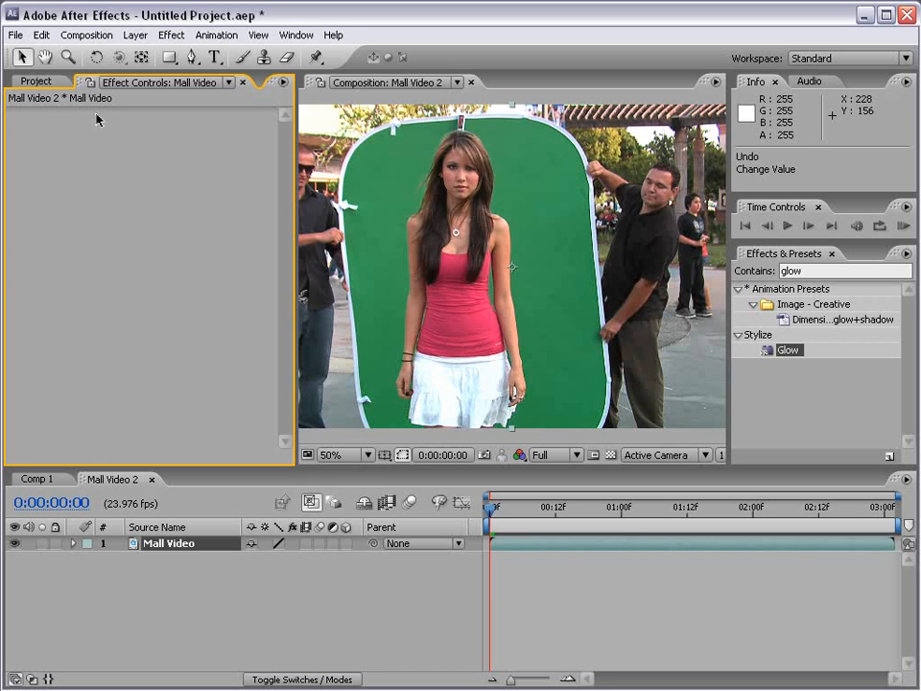
# - Apply the Ramp effect to the Mall Video layer with its start at 382, 230 and its end at 744, 652
pyautogui.click(529, 547)
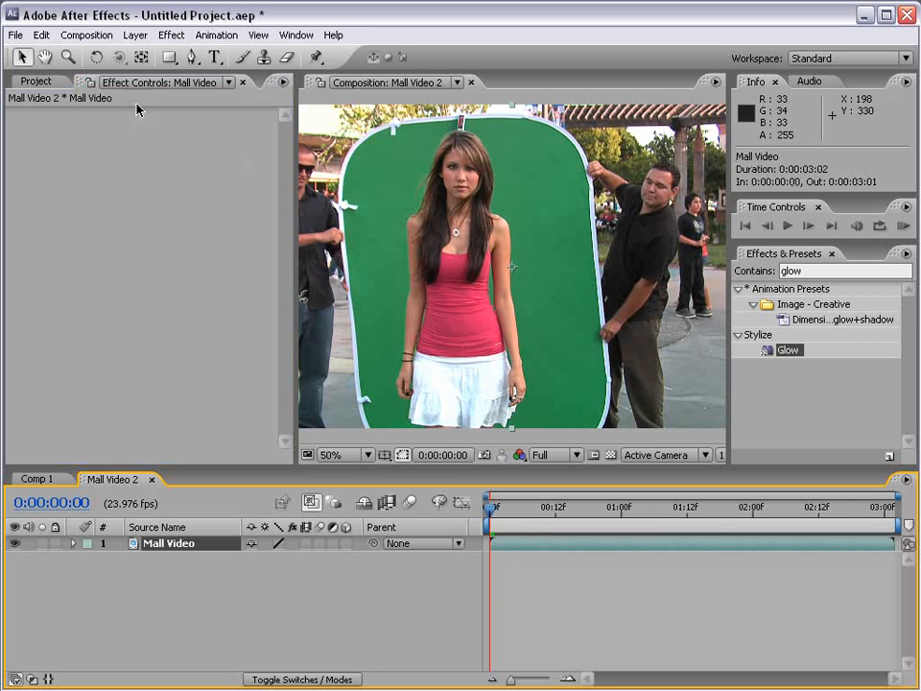
pyautogui.click(165, 37)
pyautogui.moveTo(202, 216)
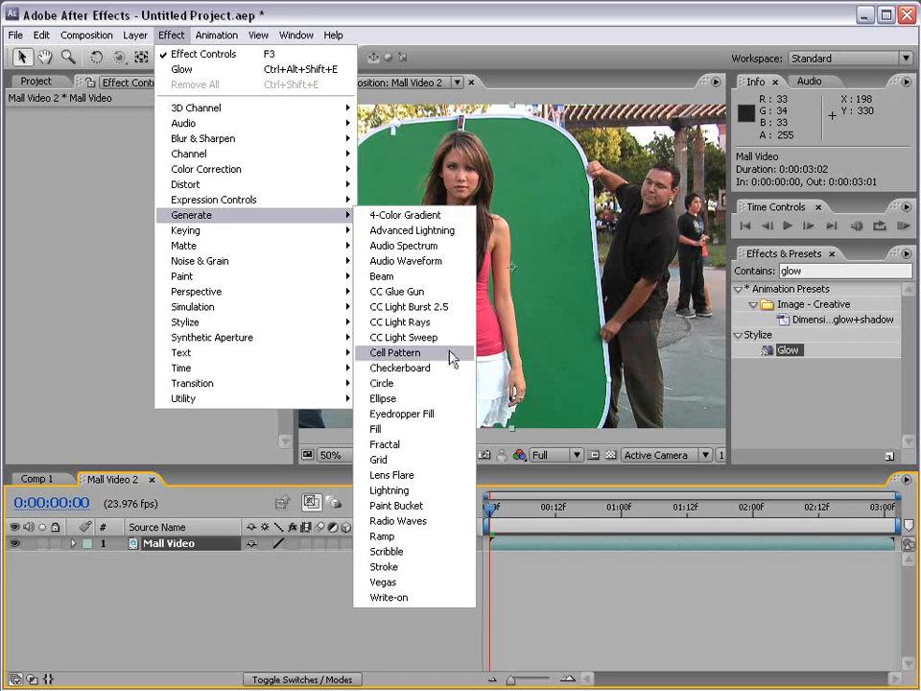
pyautogui.click(411, 544)
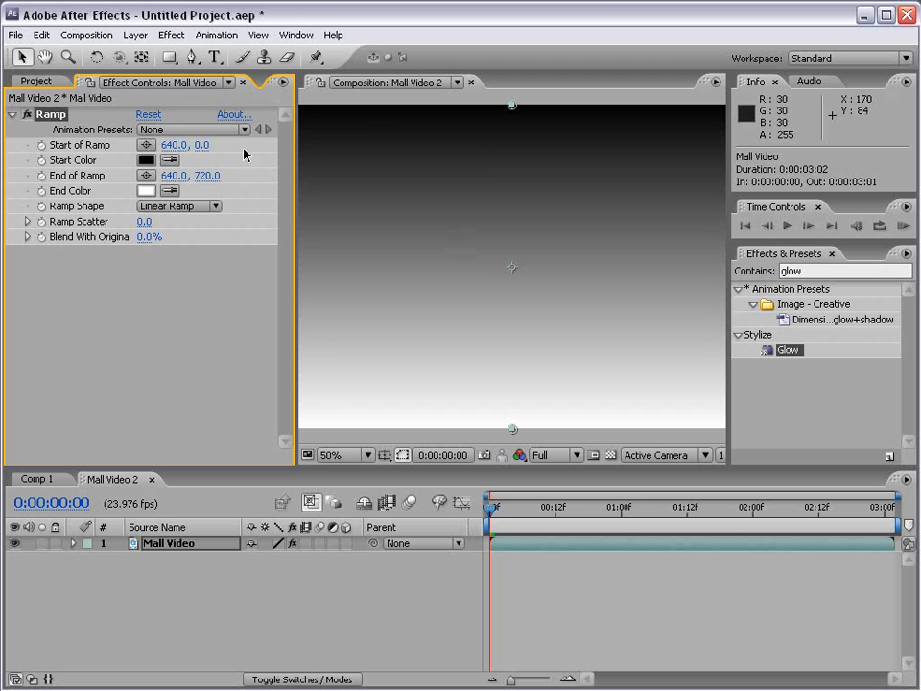
pyautogui.moveTo(511, 105); pyautogui.dragTo(397, 208)
pyautogui.moveTo(511, 429); pyautogui.dragTo(560, 397)
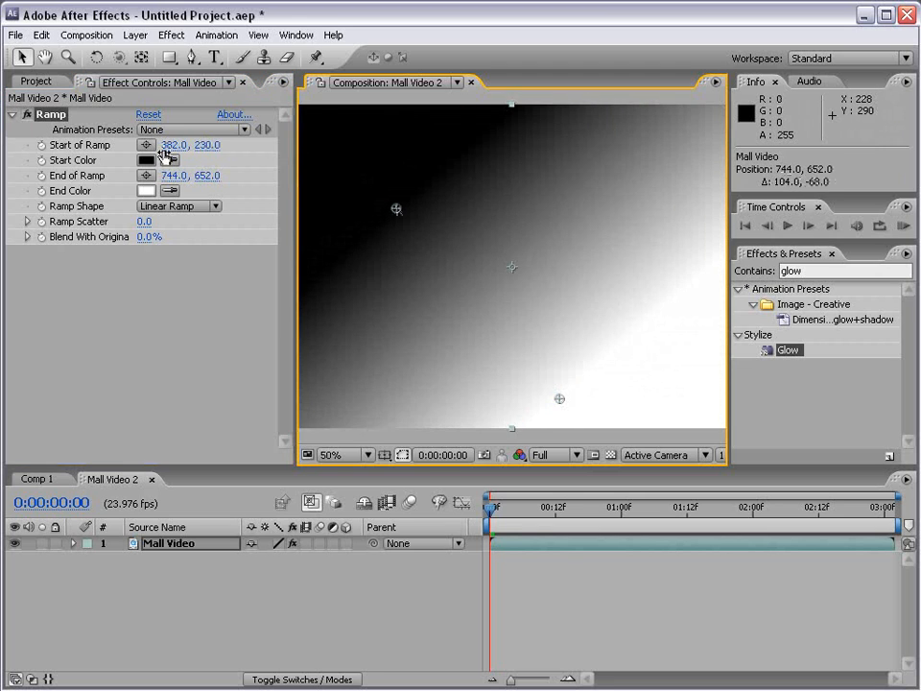
# - Set the Ramp's start color to red (FF0000) and make it a Radial Ramp starting at 574, 338
pyautogui.click(146, 160)
pyautogui.moveTo(412, 451); pyautogui.dragTo(547, 419)
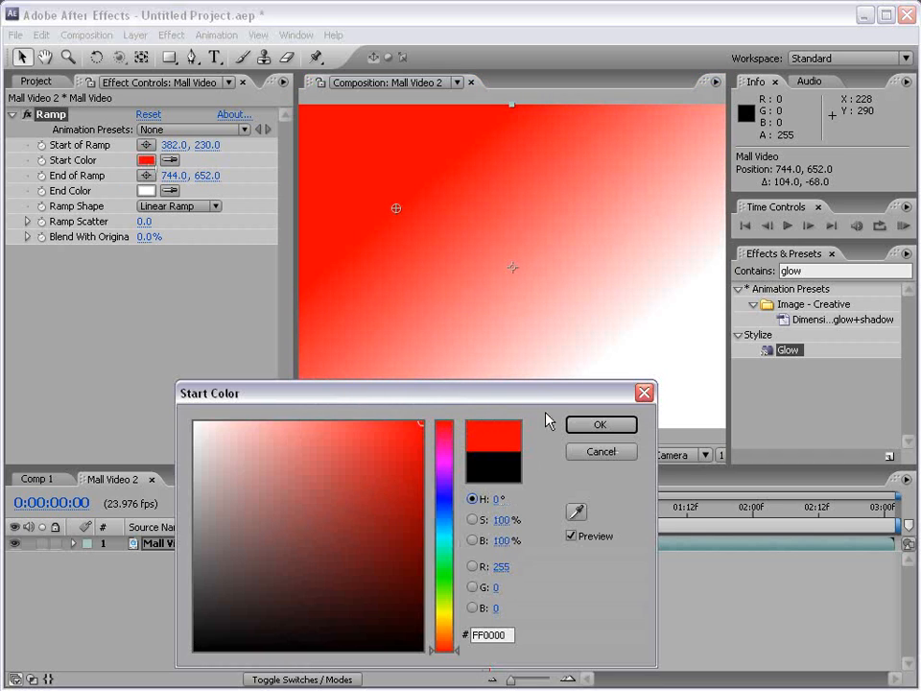
pyautogui.click(586, 423)
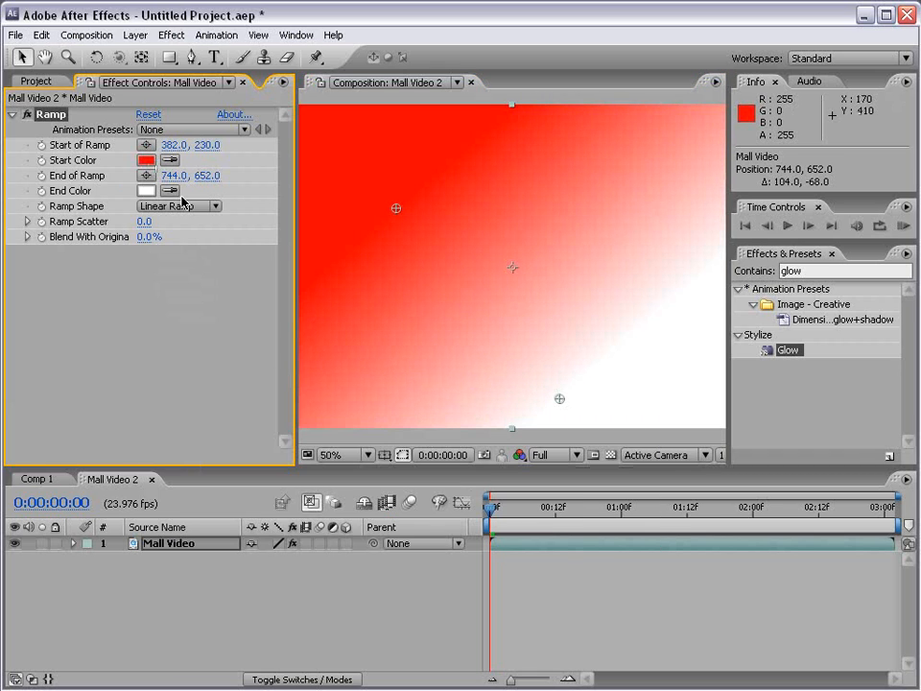
pyautogui.click(192, 206)
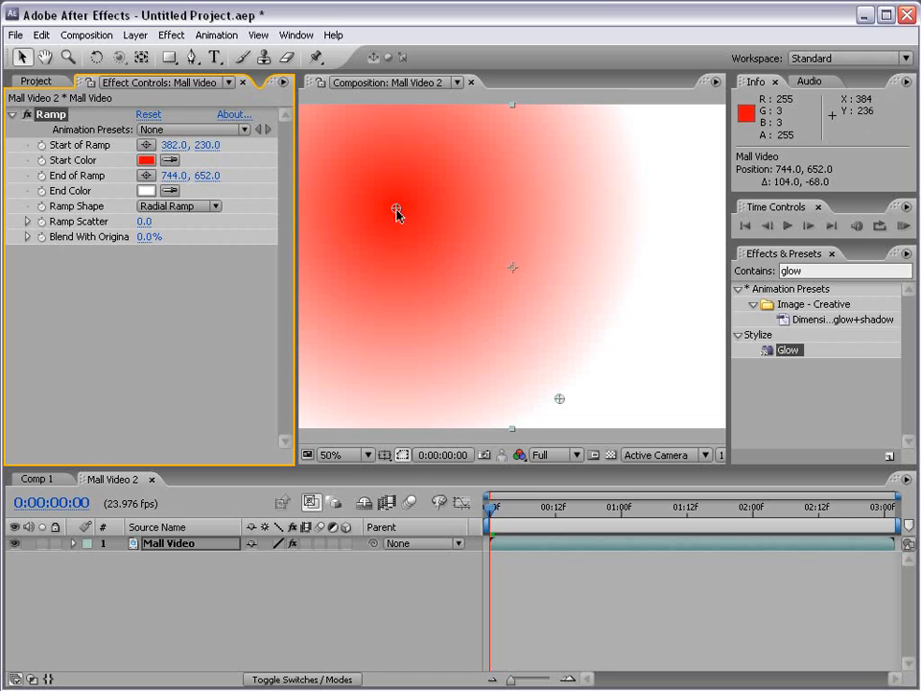
pyautogui.moveTo(397, 209); pyautogui.dragTo(483, 258)
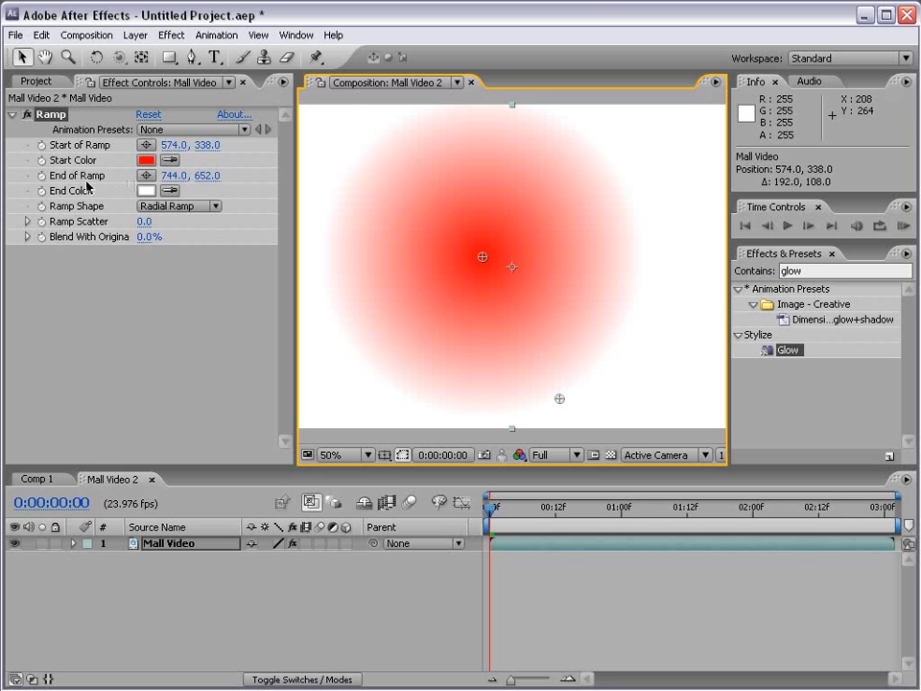
# - Replace the Ramp effect with a Lens Flare and move its flare center to 742, 288
pyautogui.press('Delete')
pyautogui.click(170, 35)
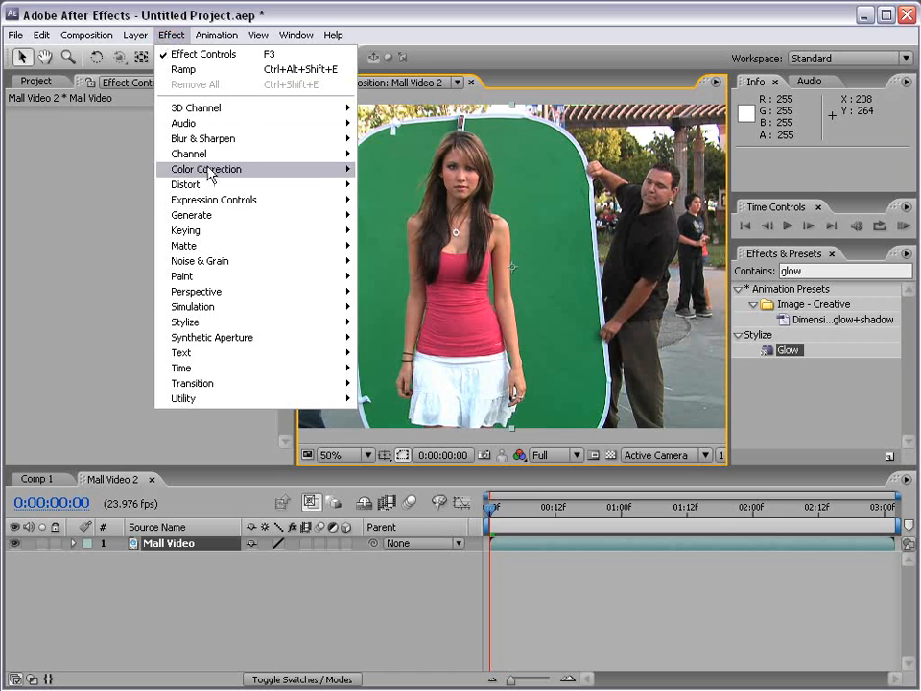
pyautogui.moveTo(203, 215)
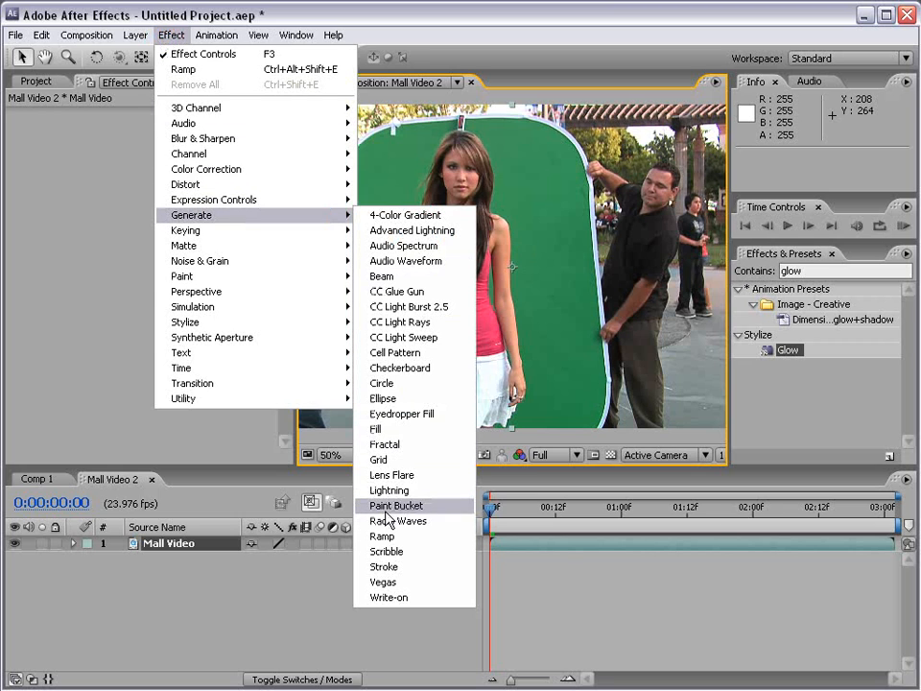
pyautogui.click(444, 482)
pyautogui.moveTo(454, 240); pyautogui.dragTo(558, 239)
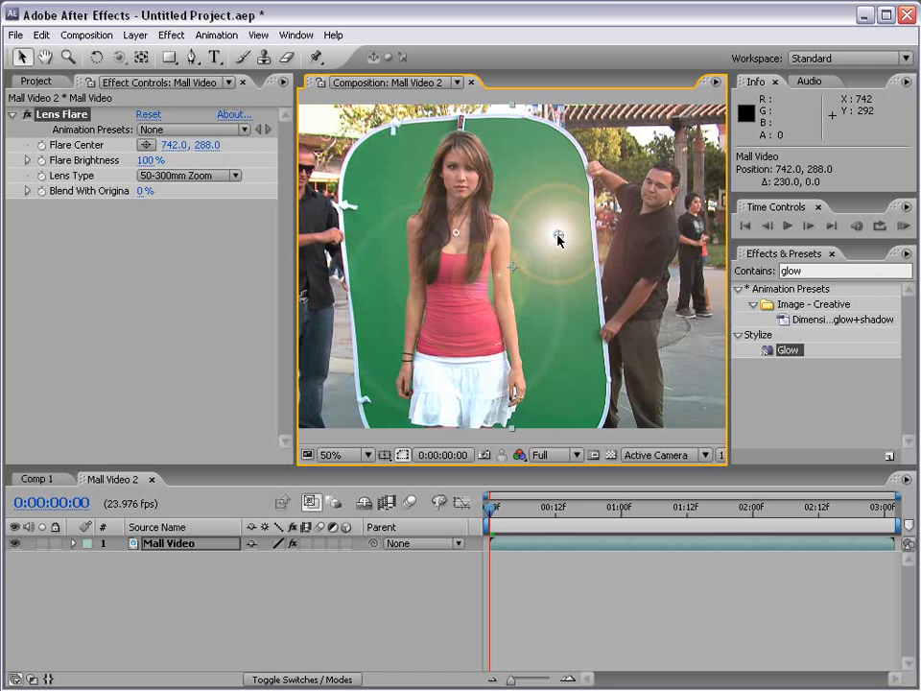
# - Replace the Lens Flare with the Hue/Saturation effect and enable its Colorize option
pyautogui.press('Delete')
pyautogui.click(171, 34)
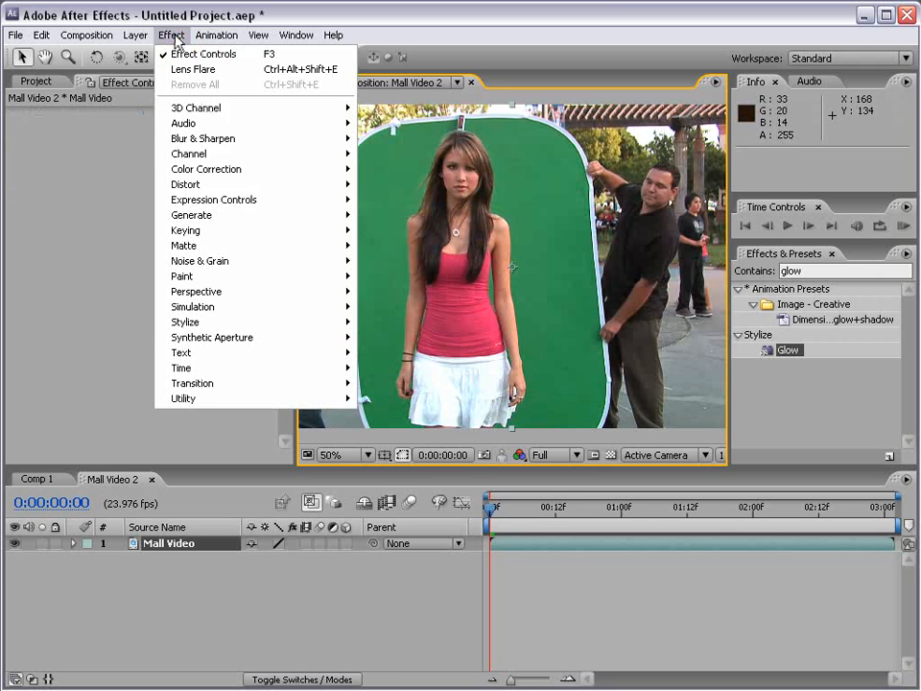
pyautogui.moveTo(257, 219)
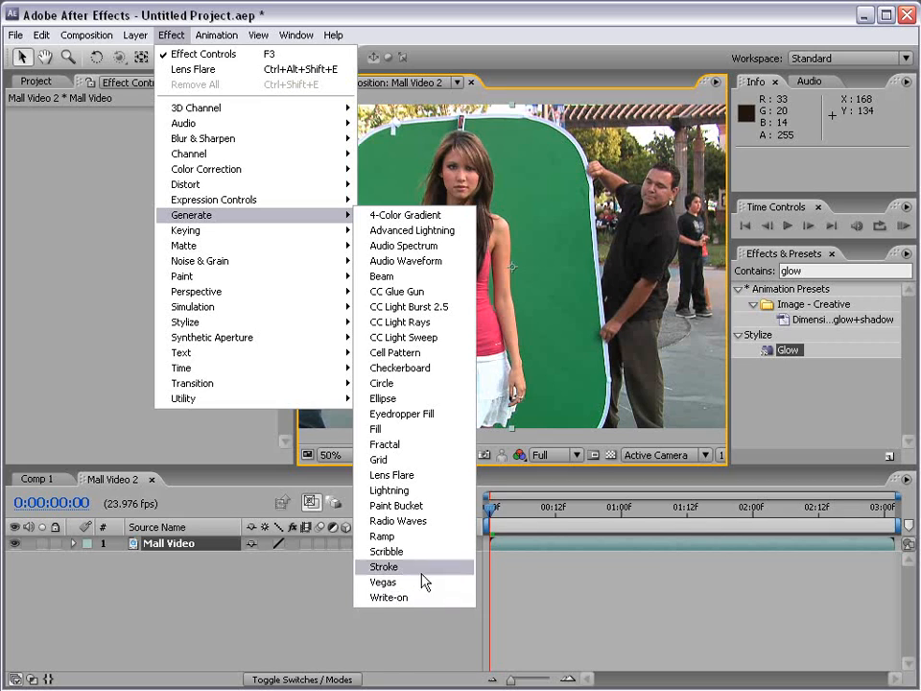
pyautogui.moveTo(245, 176)
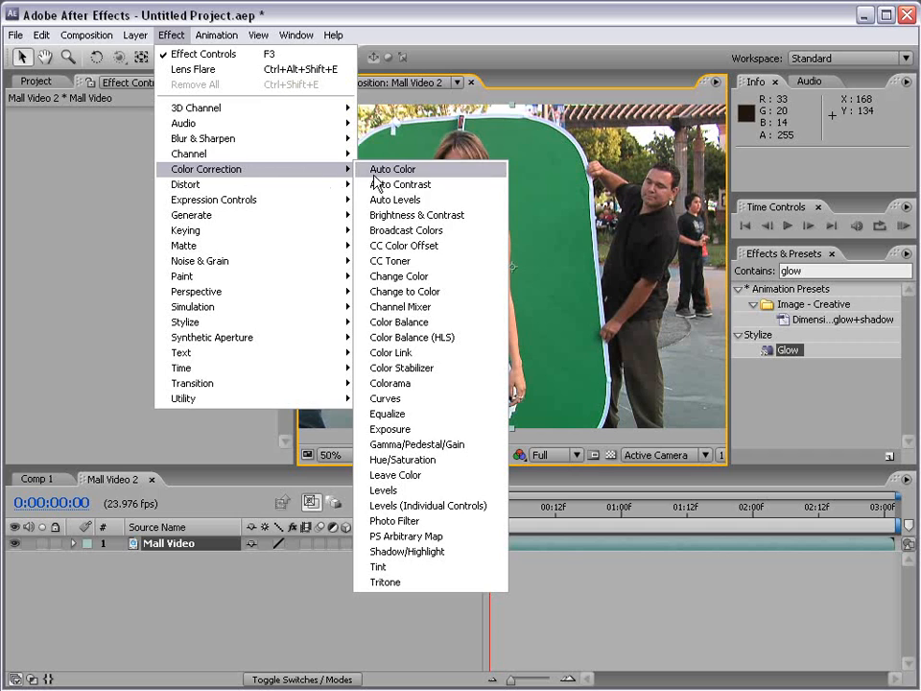
pyautogui.click(441, 459)
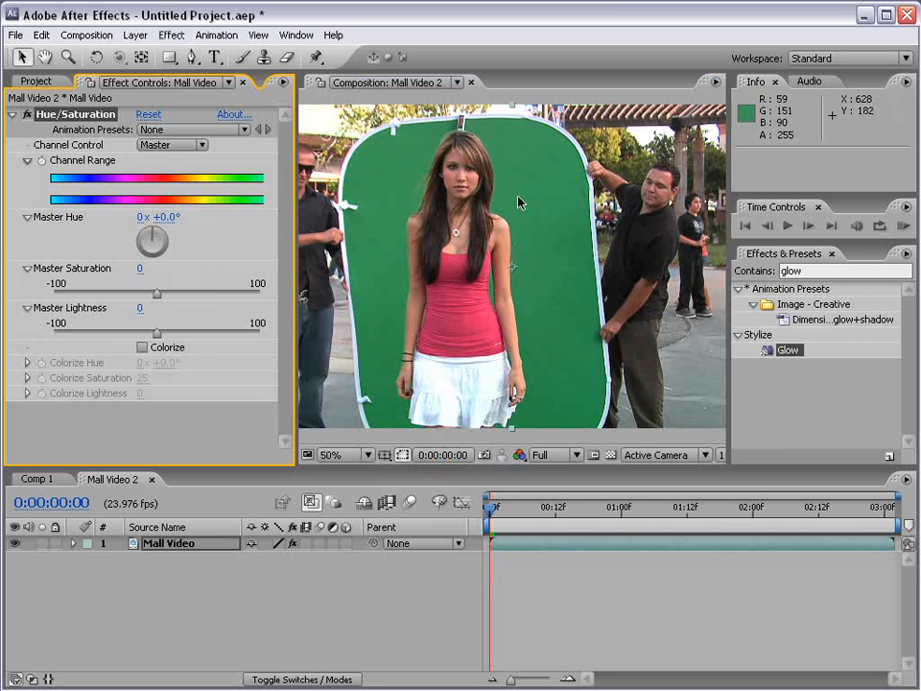
pyautogui.click(142, 347)
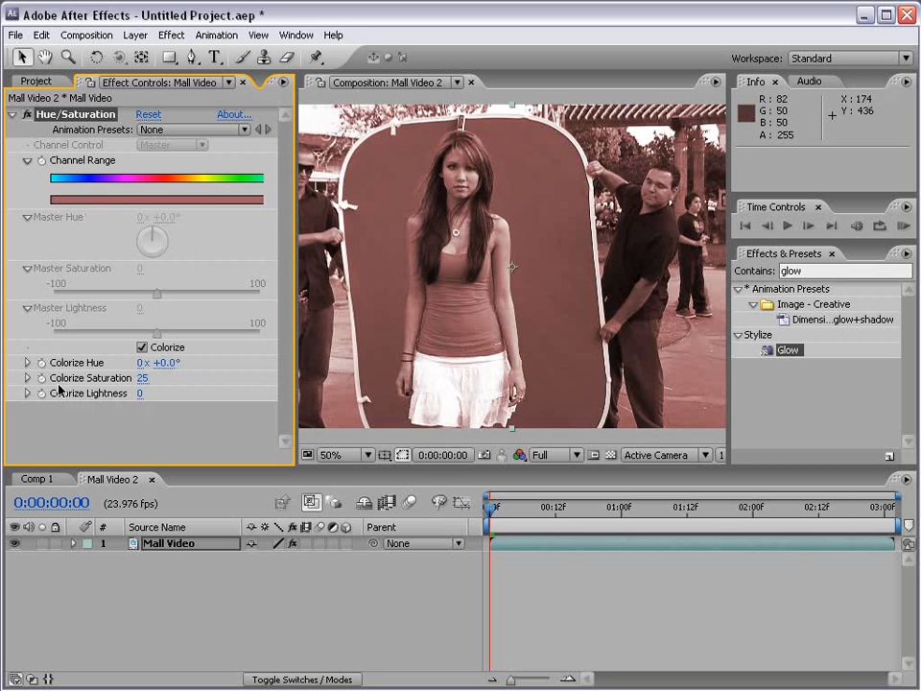
# - Set Colorize Hue to +43° and Colorize Saturation to 15 for a sepia look
pyautogui.moveTo(164, 361); pyautogui.dragTo(60, 379)
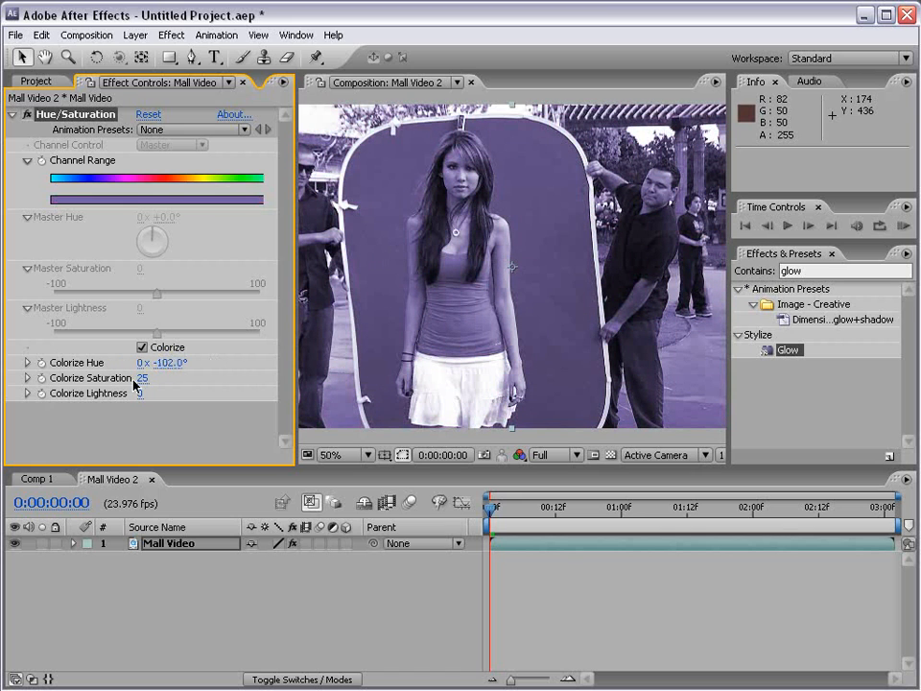
pyautogui.moveTo(140, 381); pyautogui.dragTo(293, 355)
pyautogui.click(26, 362)
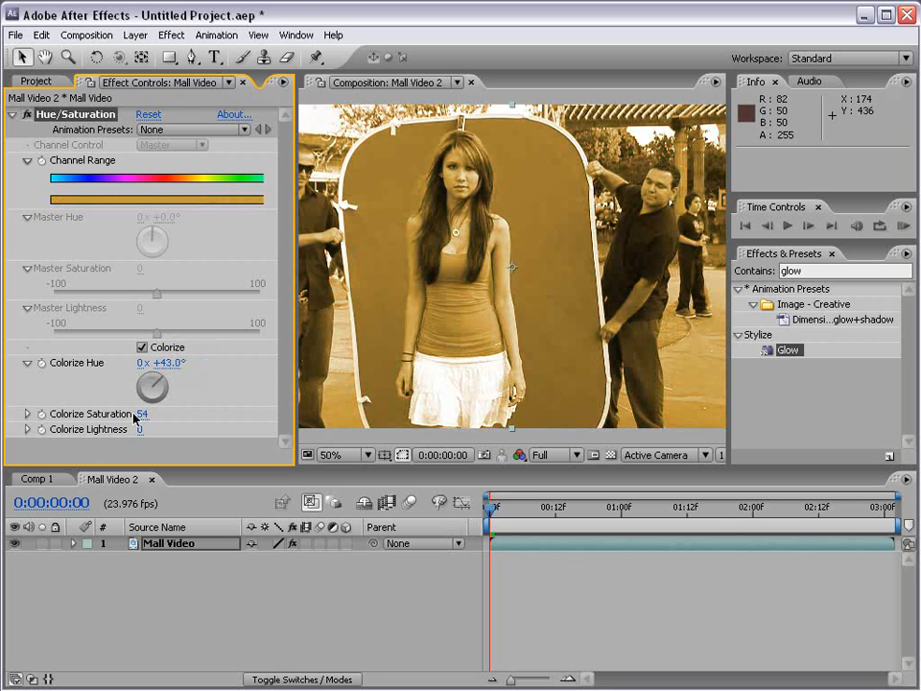
pyautogui.moveTo(143, 413); pyautogui.dragTo(107, 412)
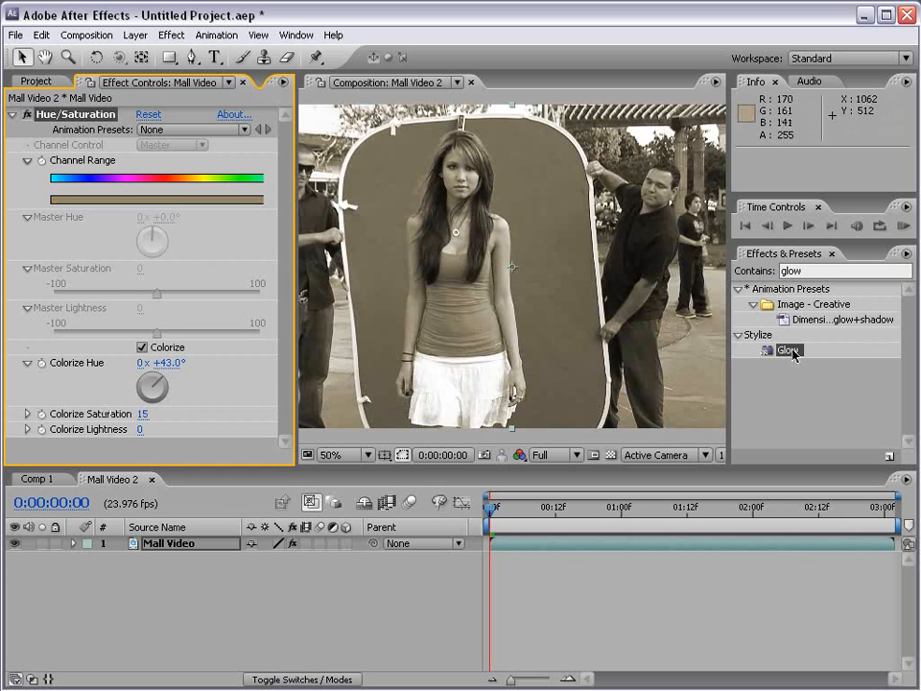
# - Add the Glow effect to the layer with a Glow Threshold of 89.8% and a Glow Radius of 101
pyautogui.moveTo(794, 355); pyautogui.dragTo(448, 267)
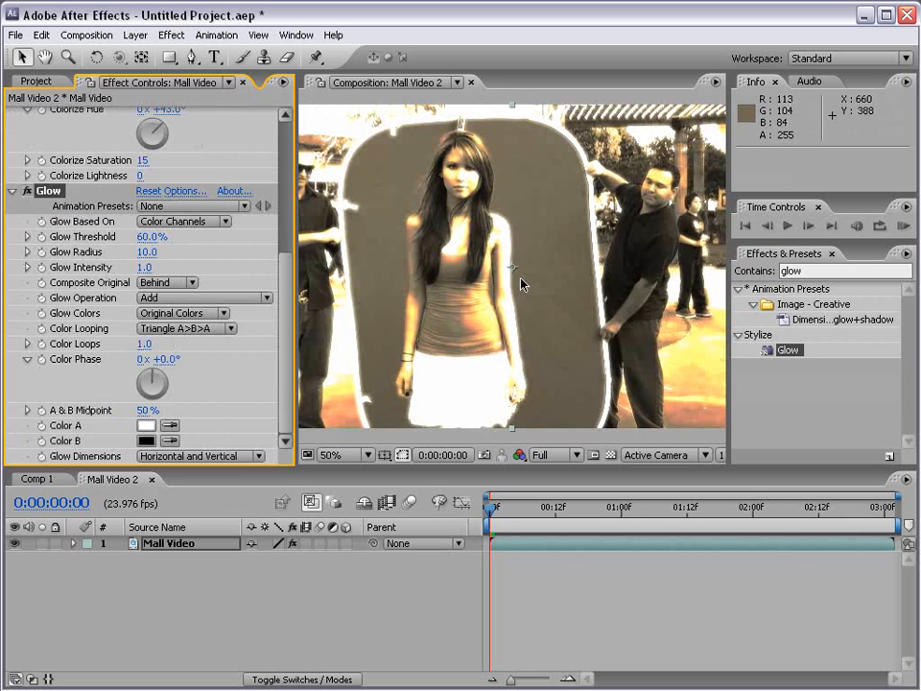
pyautogui.moveTo(149, 236); pyautogui.dragTo(226, 237)
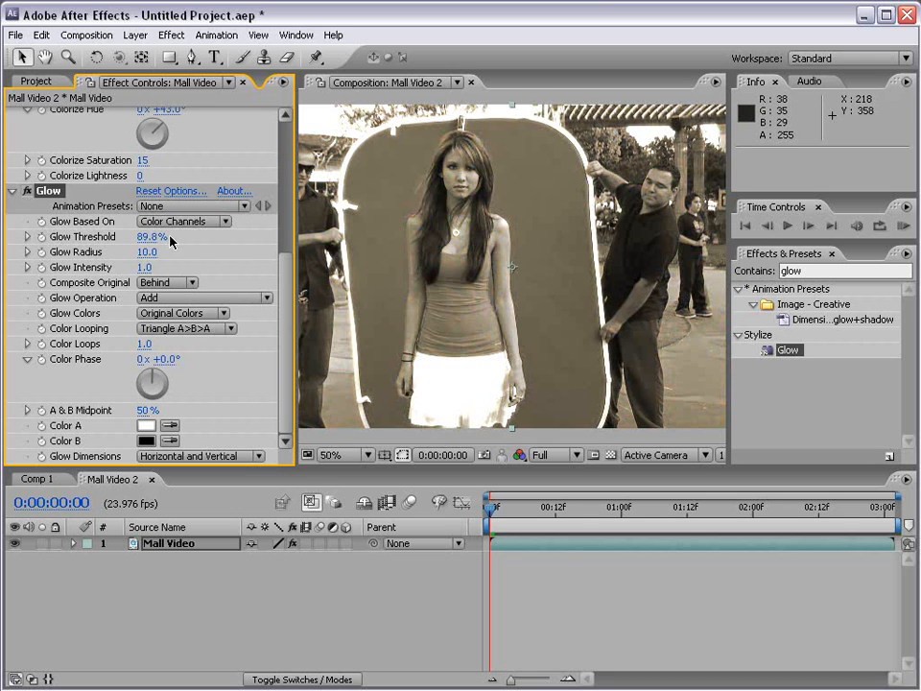
pyautogui.moveTo(145, 251); pyautogui.dragTo(222, 248)
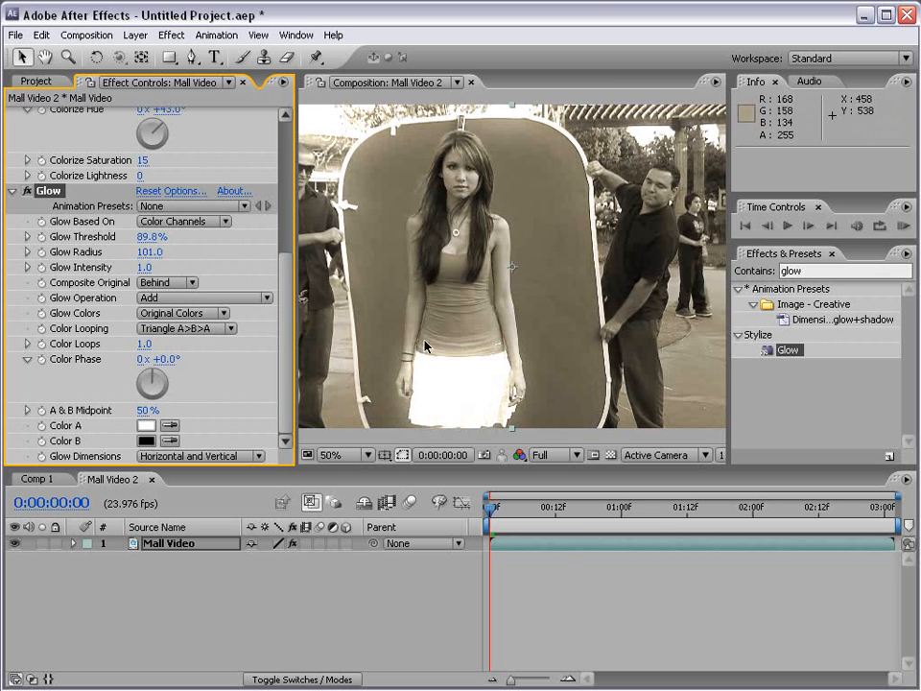
# - Remove all effects from the Mall Video layer
pyautogui.press(',')
pyautogui.press('.')
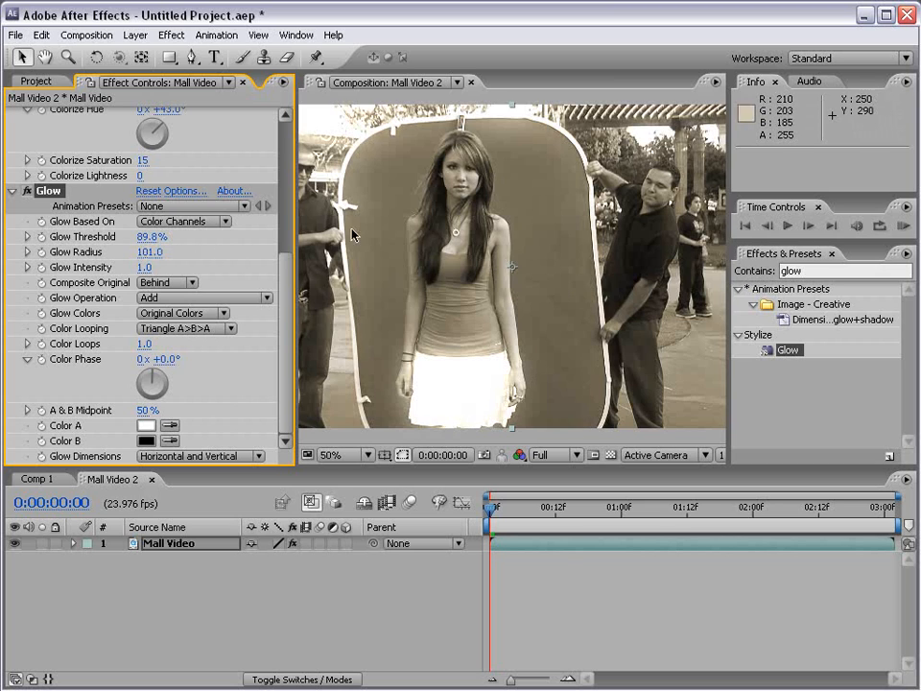
pyautogui.hotkey('ctrl', 'shift', 'e')
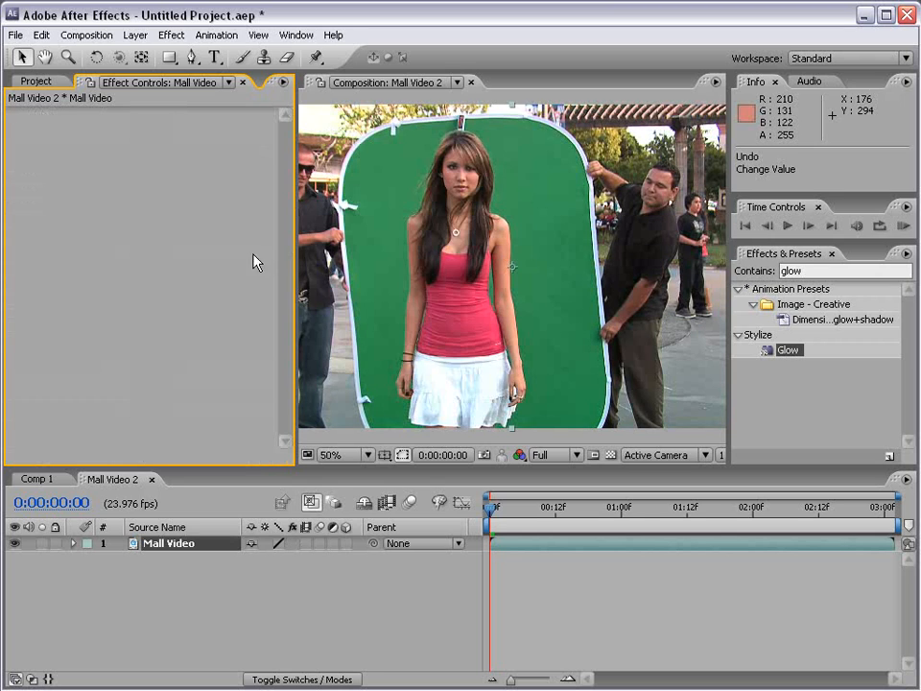
# - Apply the Change to Color effect to the Mall Video layer and sample the woman's pink top as the From color
pyautogui.click(172, 34)
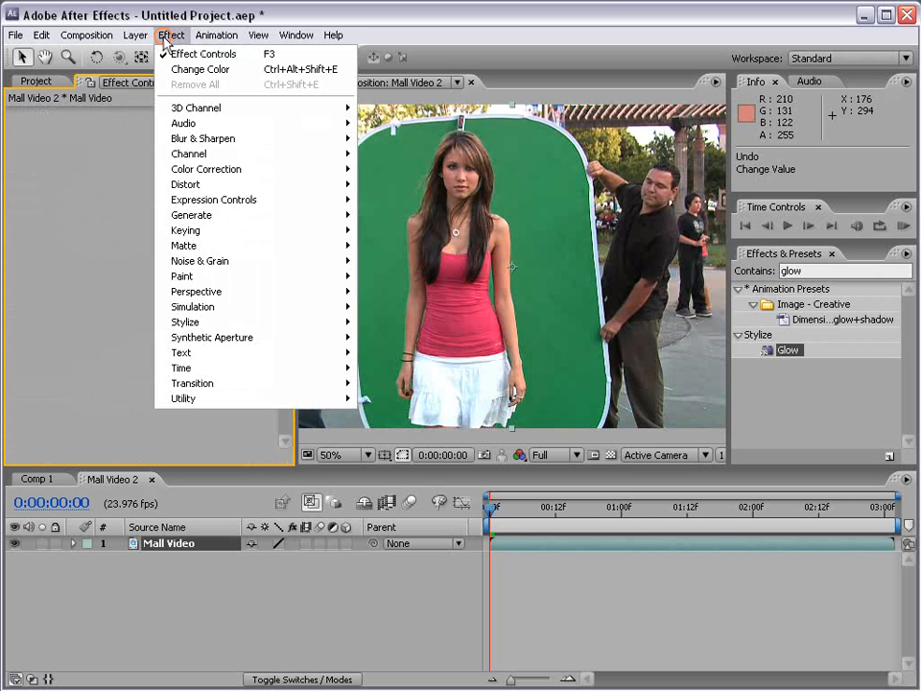
pyautogui.click(196, 170)
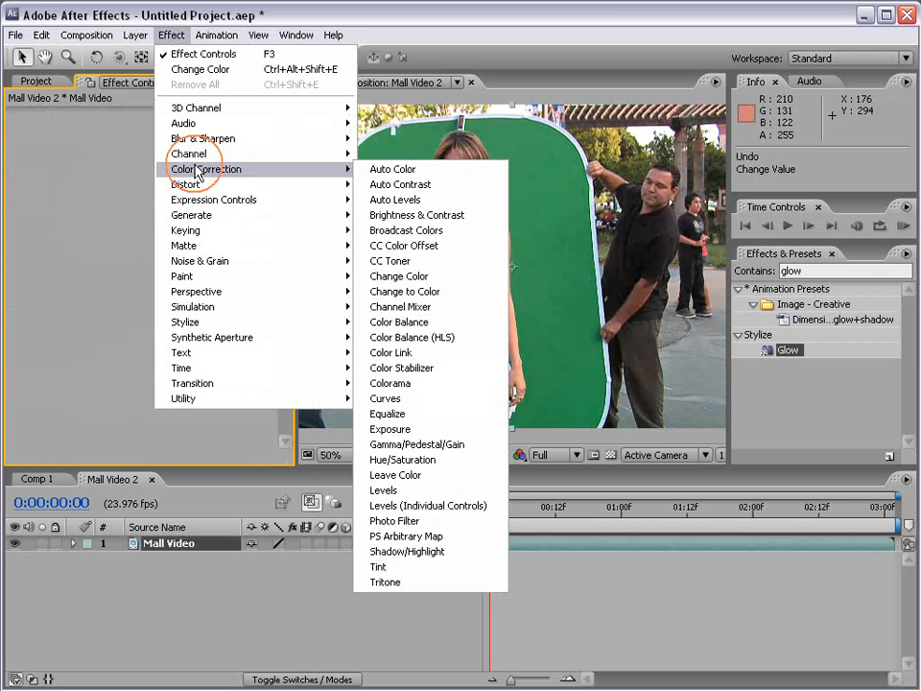
pyautogui.click(467, 293)
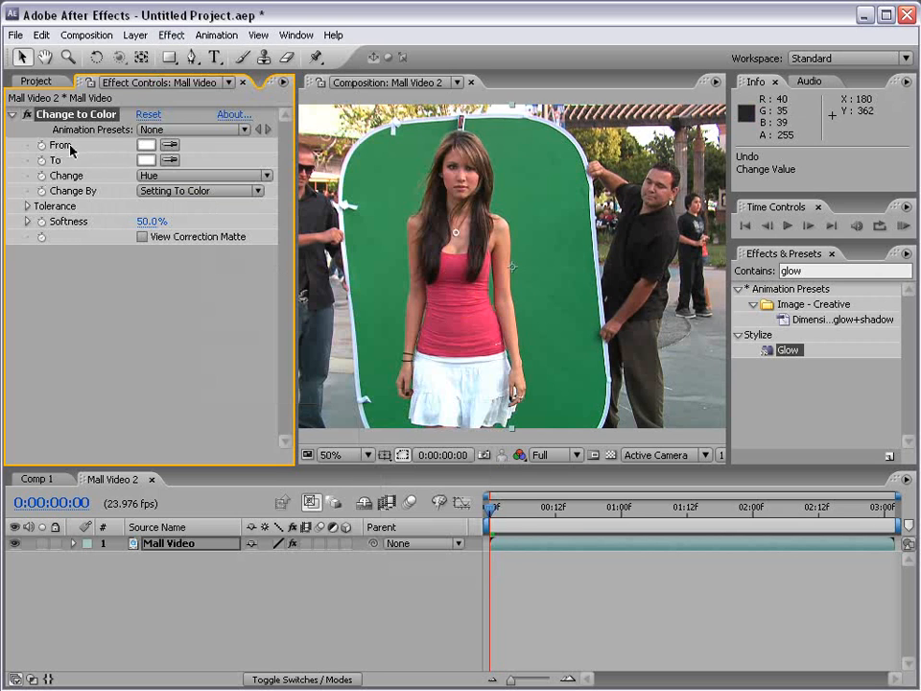
pyautogui.click(168, 149)
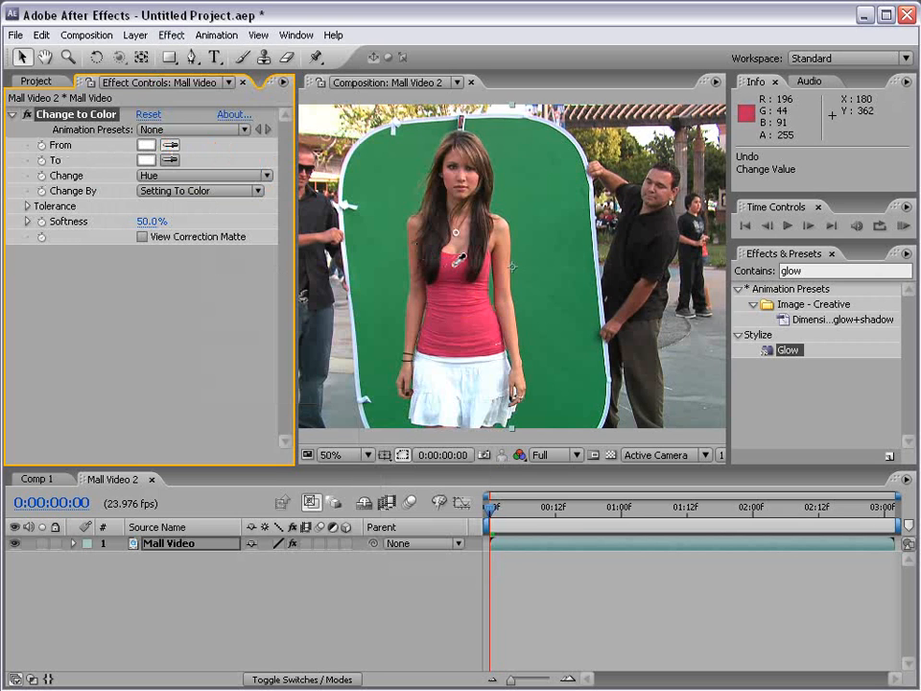
pyautogui.click(455, 271)
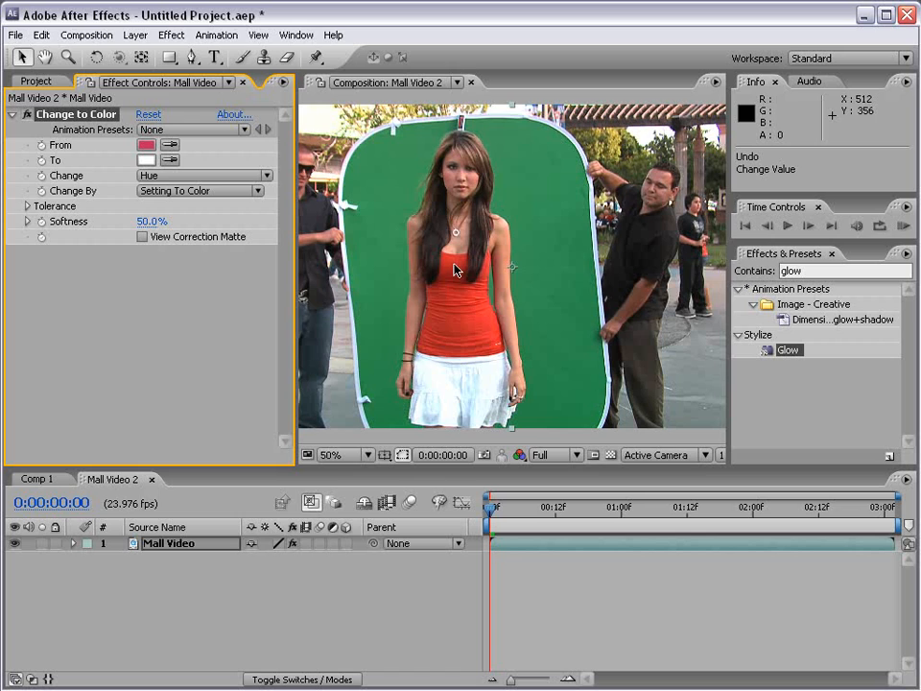
# - Set the Change to Color effect's To color to orange, D79B53
pyautogui.click(144, 160)
pyautogui.click(443, 521)
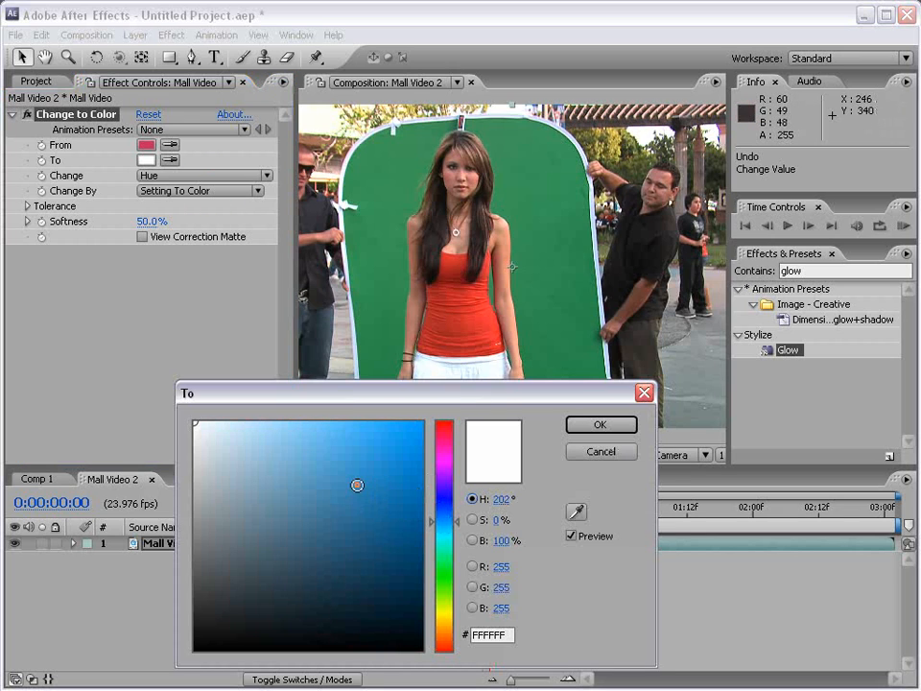
pyautogui.click(421, 463)
pyautogui.moveTo(335, 467); pyautogui.dragTo(333, 457)
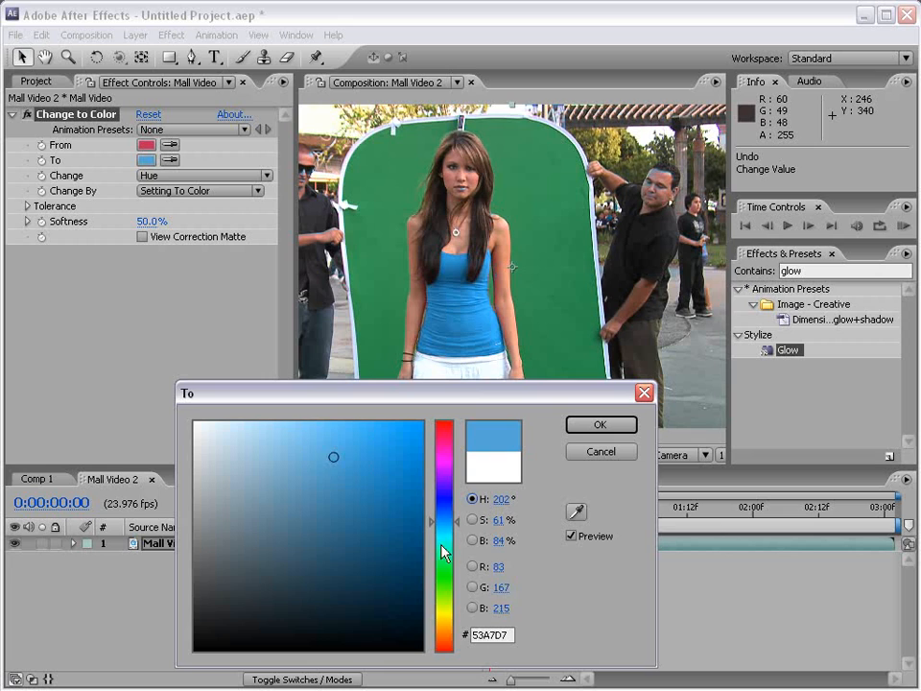
pyautogui.moveTo(443, 551); pyautogui.dragTo(445, 636)
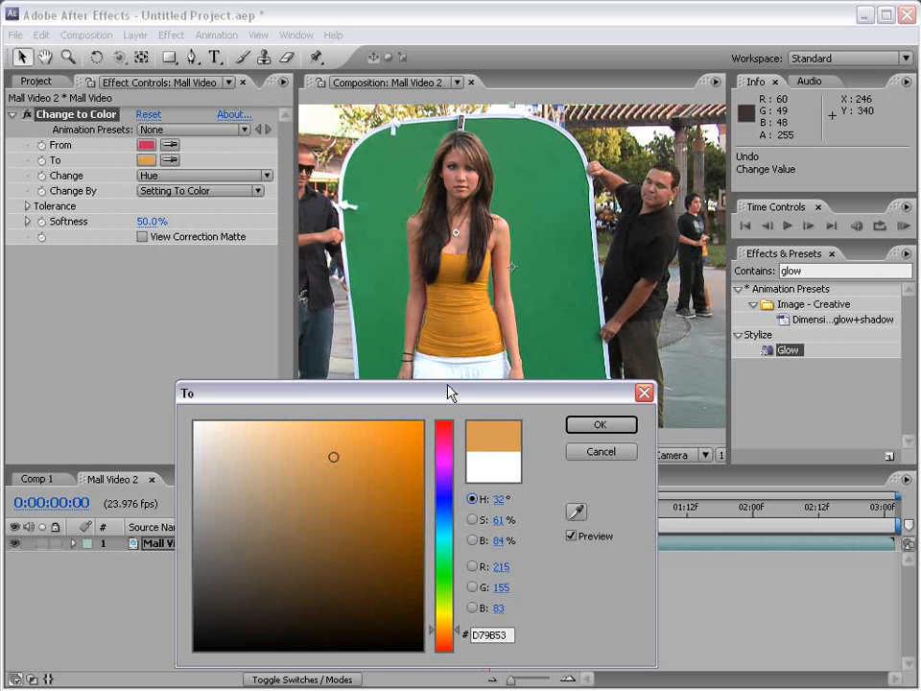
pyautogui.click(599, 425)
# - Lower the Hue tolerance of the Change to Color effect and delete the effect from the layer
pyautogui.click(28, 207)
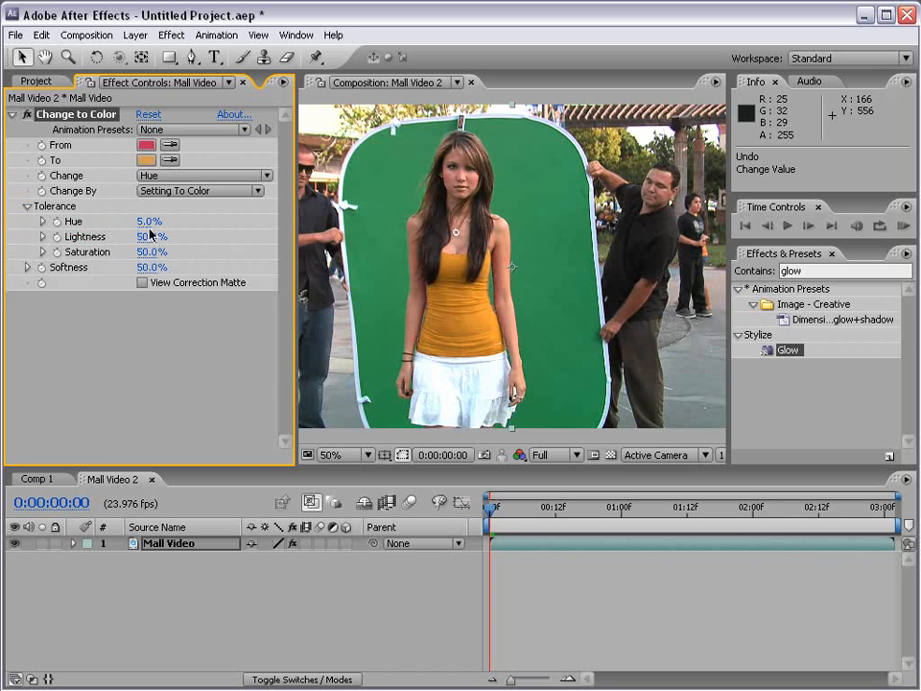
pyautogui.moveTo(149, 221); pyautogui.dragTo(135, 222)
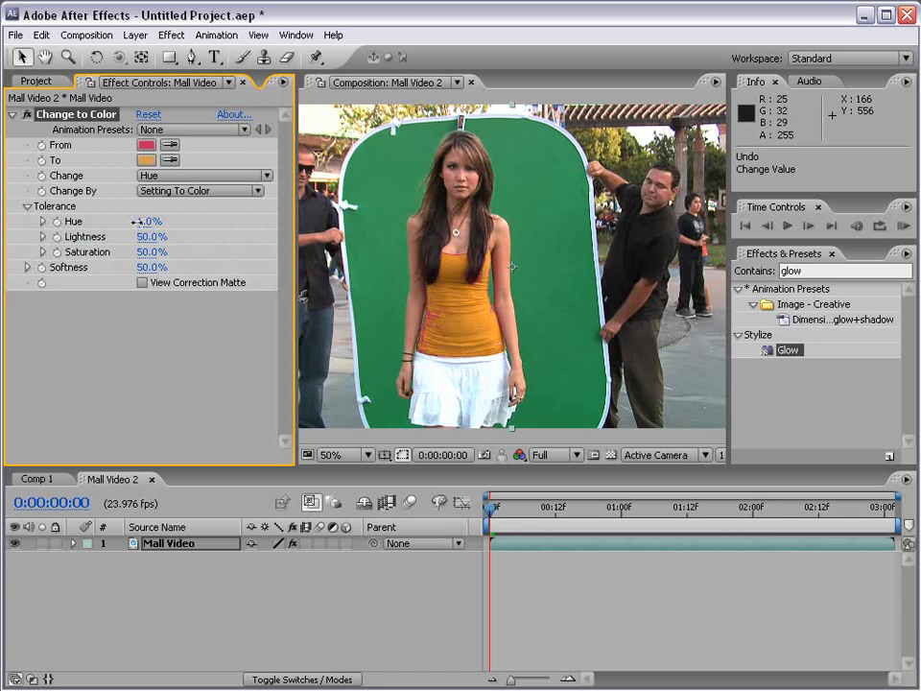
pyautogui.press('Delete')
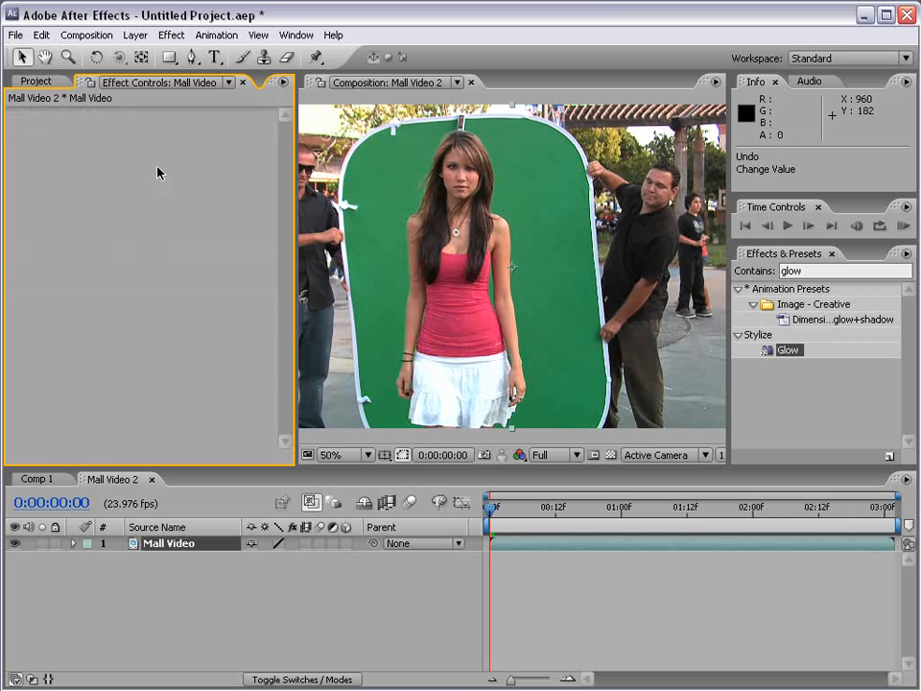